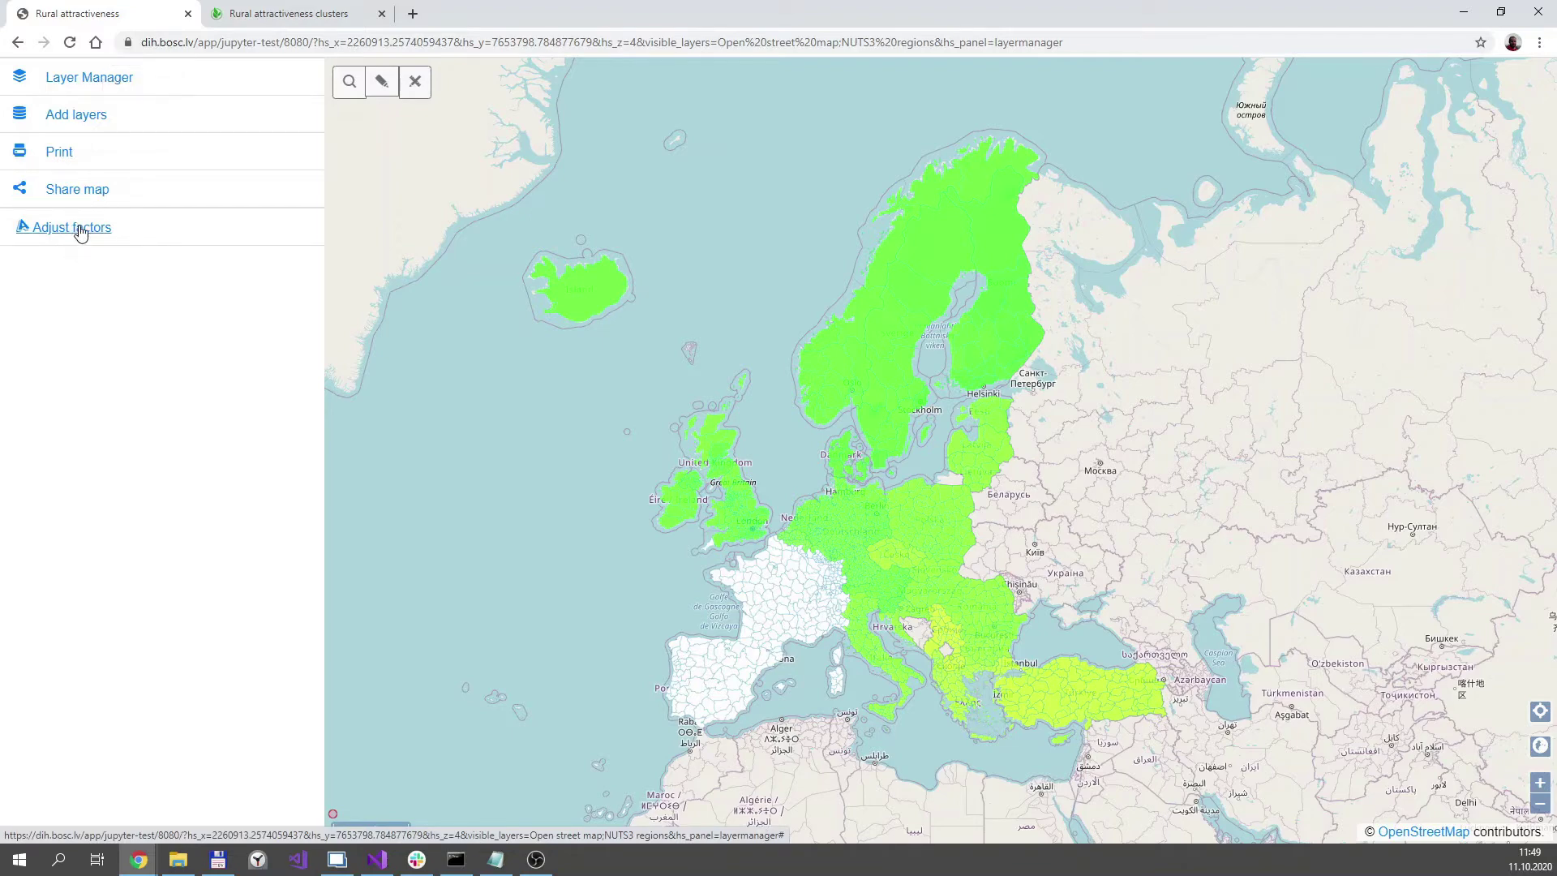
Step: Open the 'Adjust factors' panel to show the attractiveness factor weight sliders
click(77, 230)
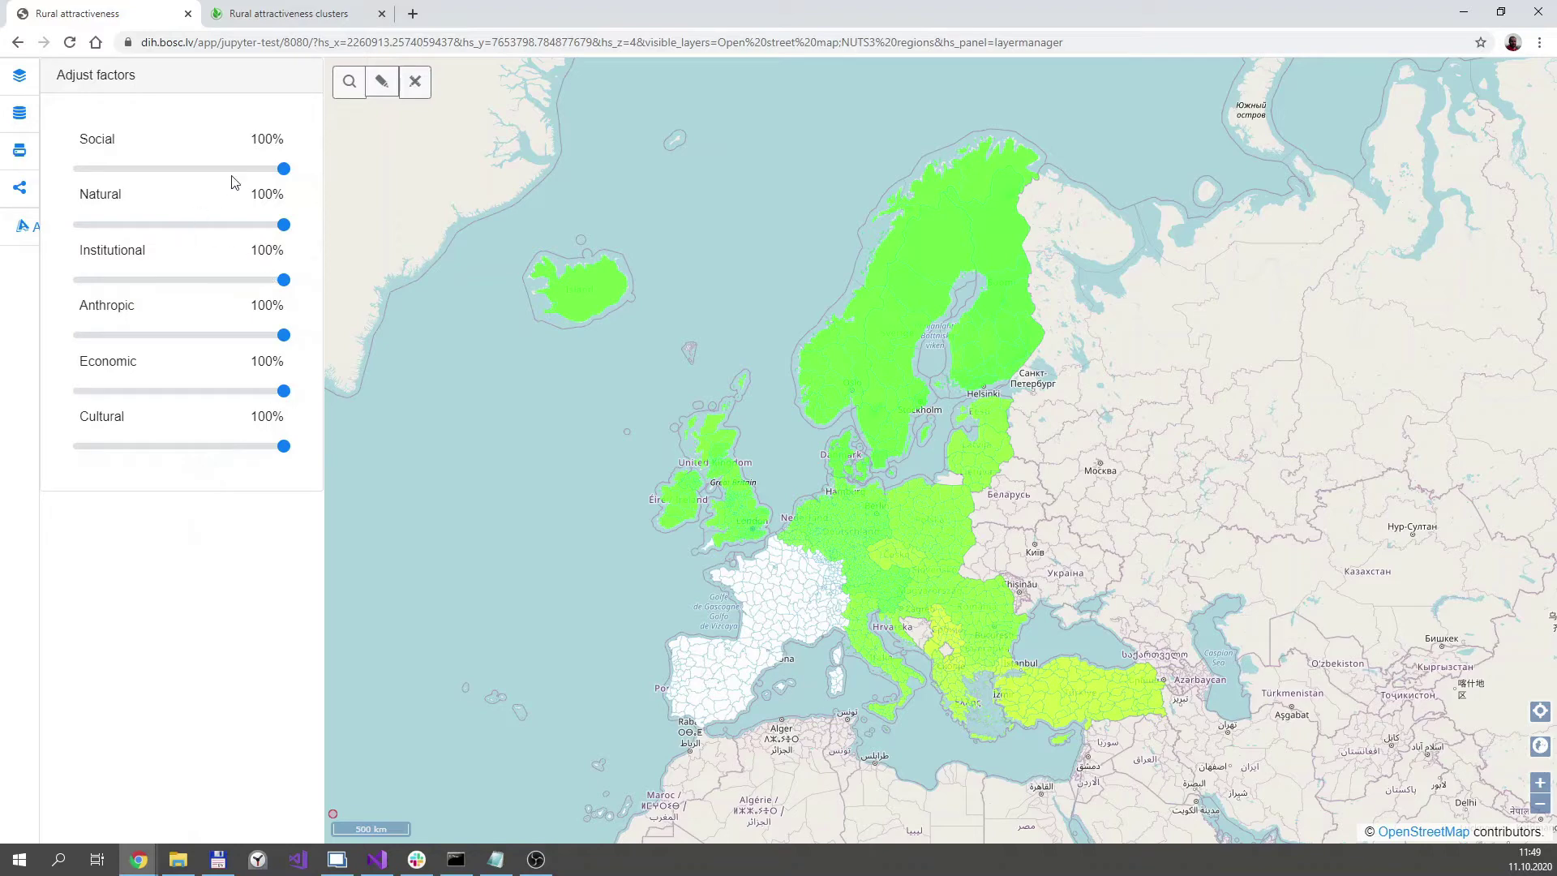
Step: Drop the Social, Natural, Institutional, Anthropic and Cultural weights to 0%, leaving Economic at 100%
drag(279, 170, 78, 167)
drag(283, 231, 6, 209)
drag(284, 280, 82, 280)
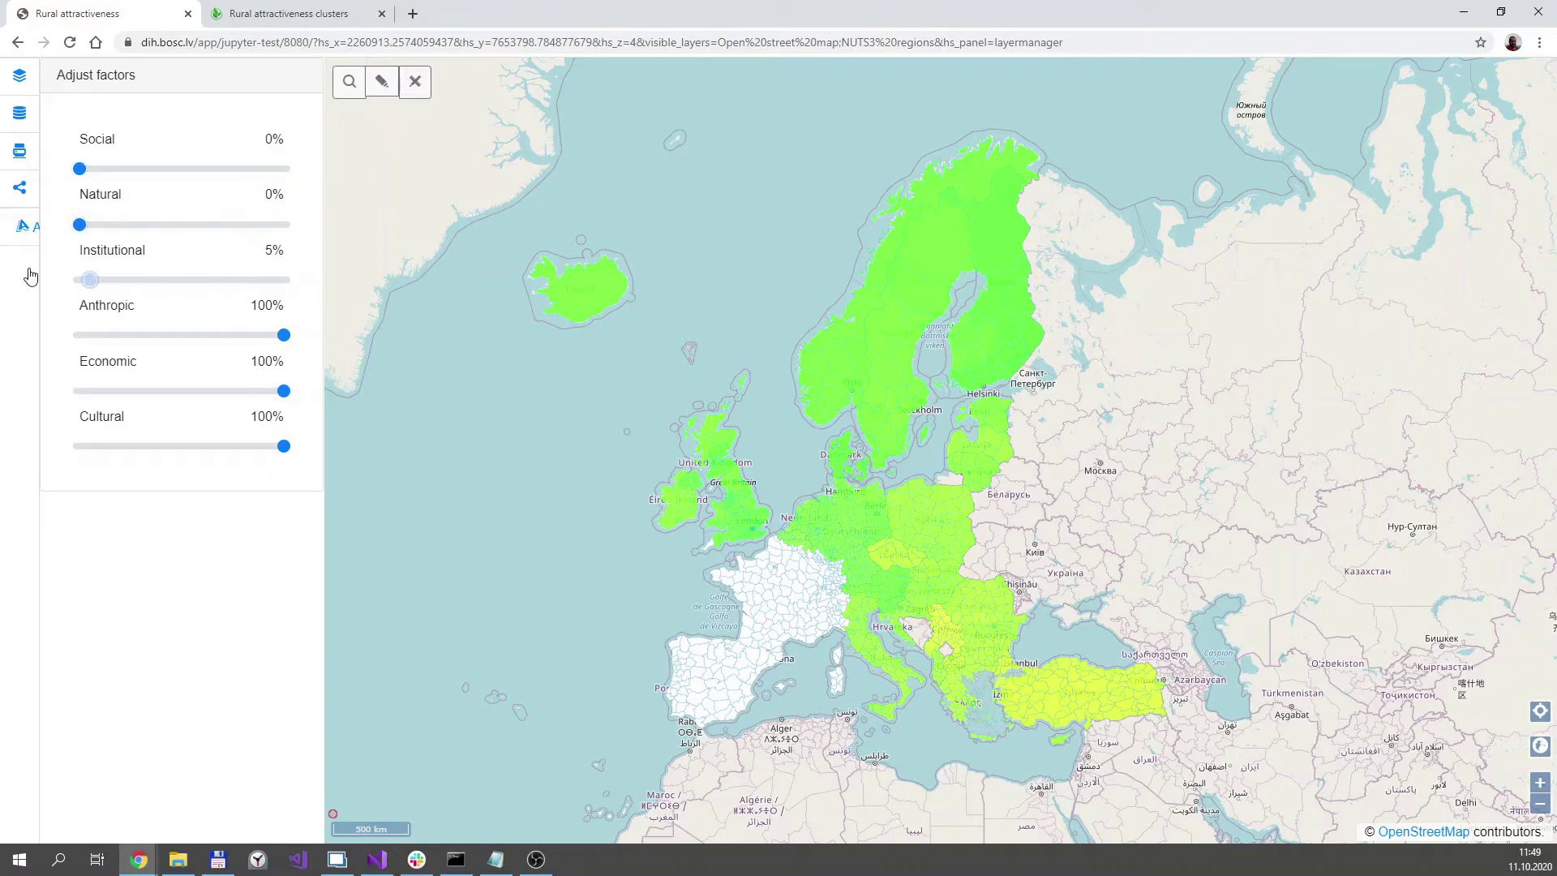
drag(289, 338, 80, 335)
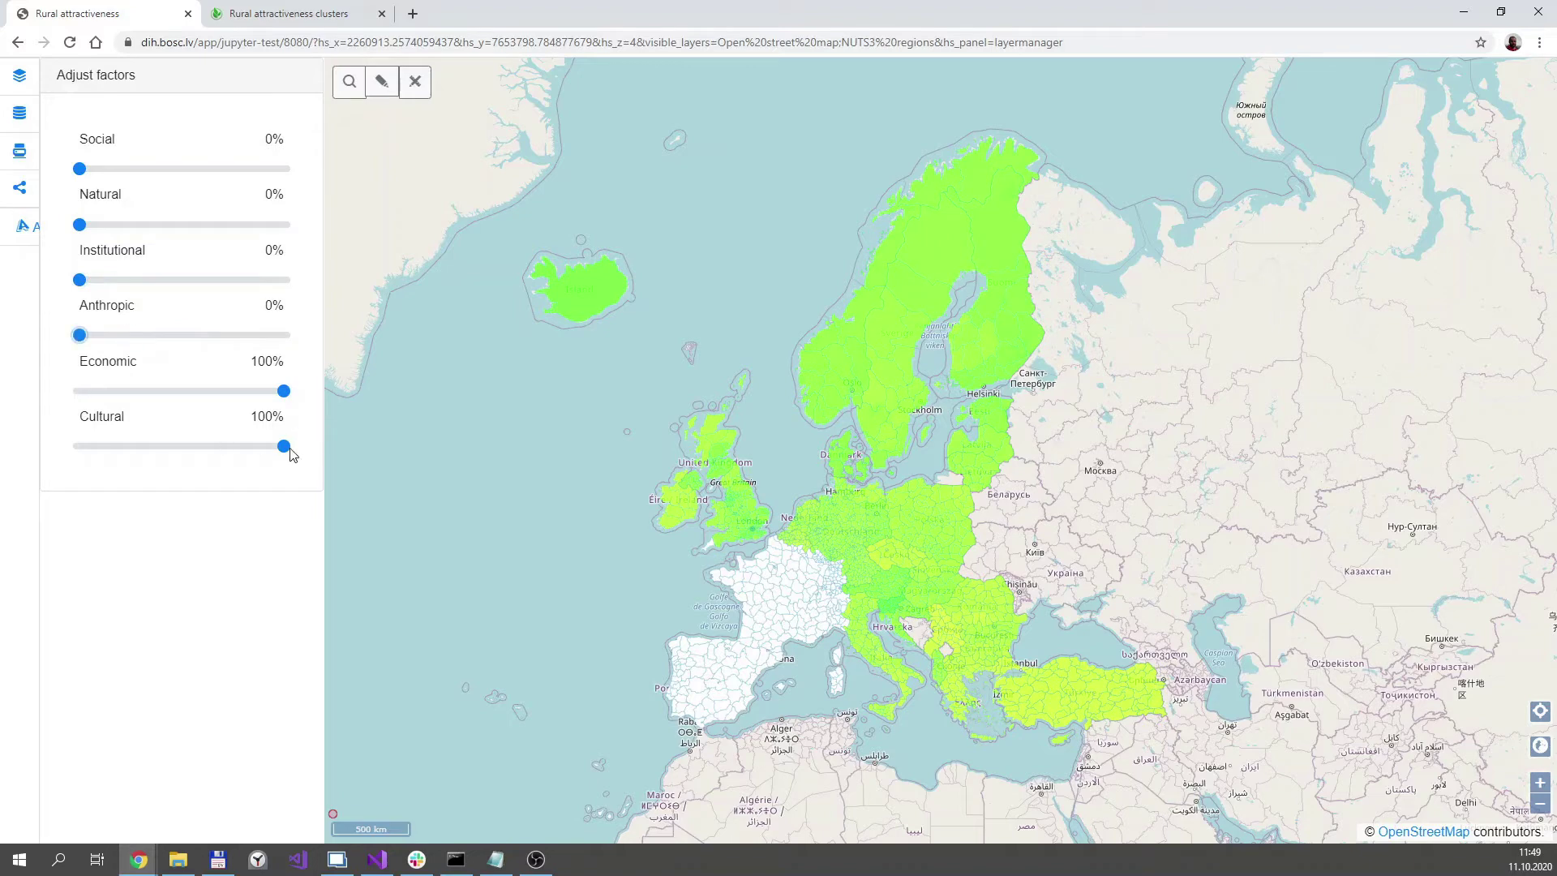
drag(284, 446, 80, 446)
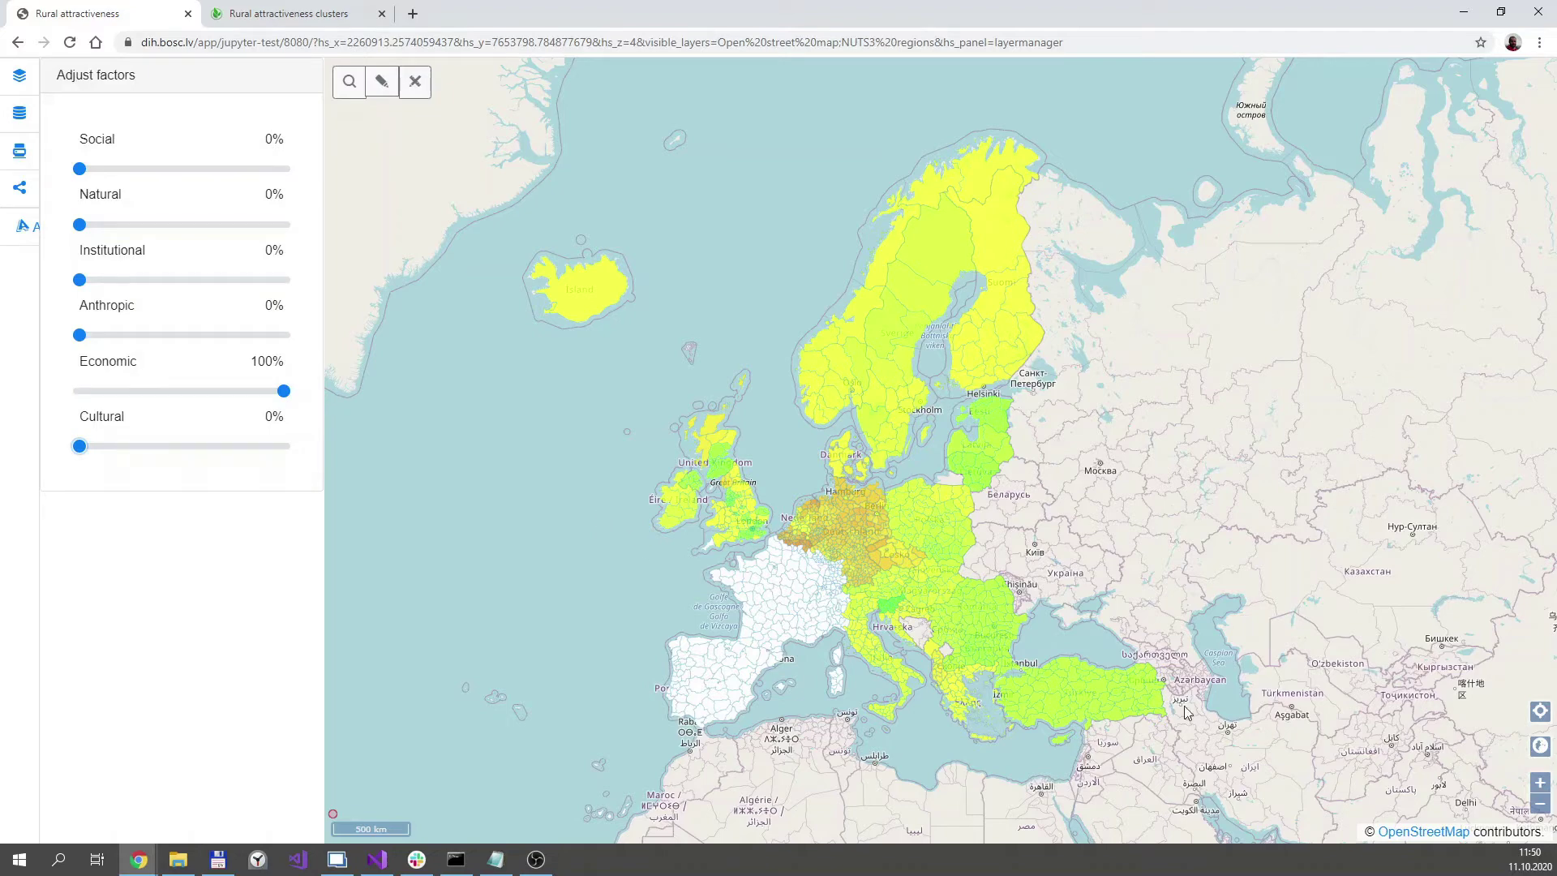
mouse_move(884, 329)
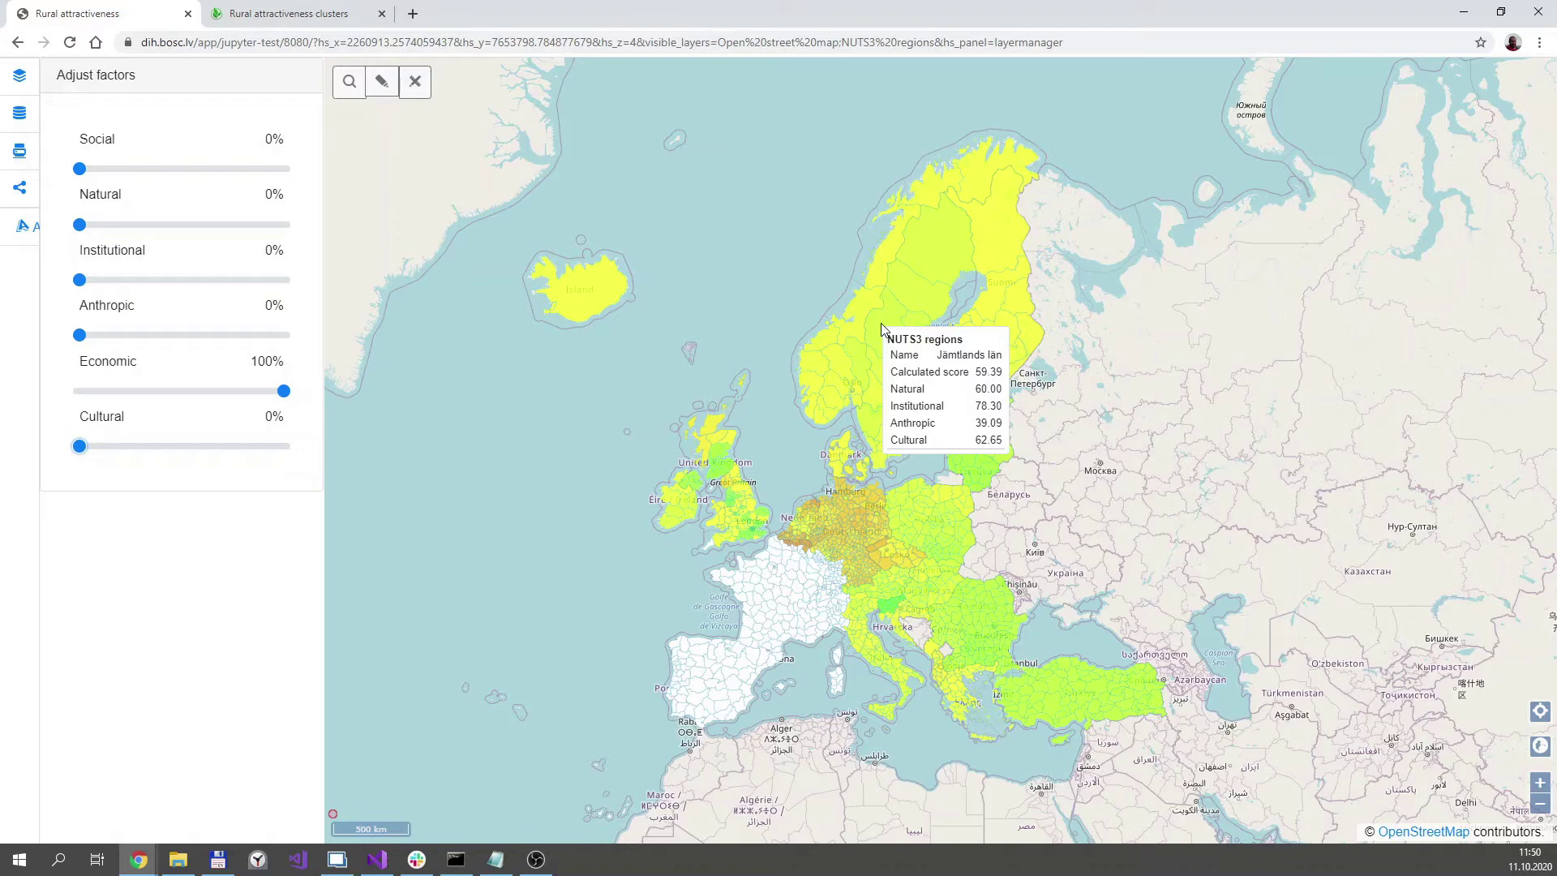
key(alt+Tab)
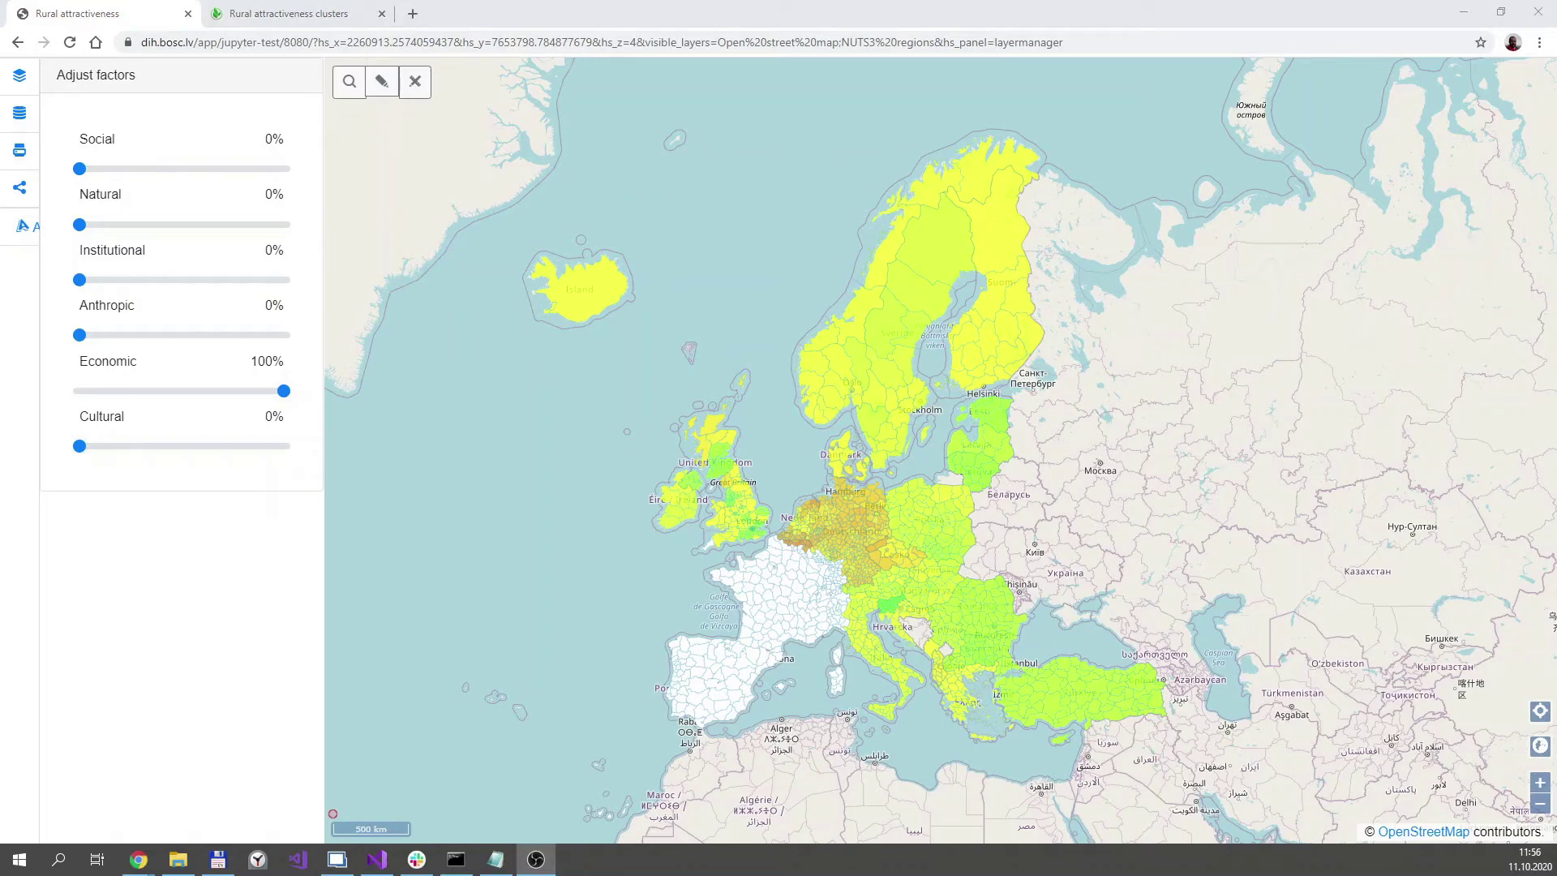
key(alt+Tab)
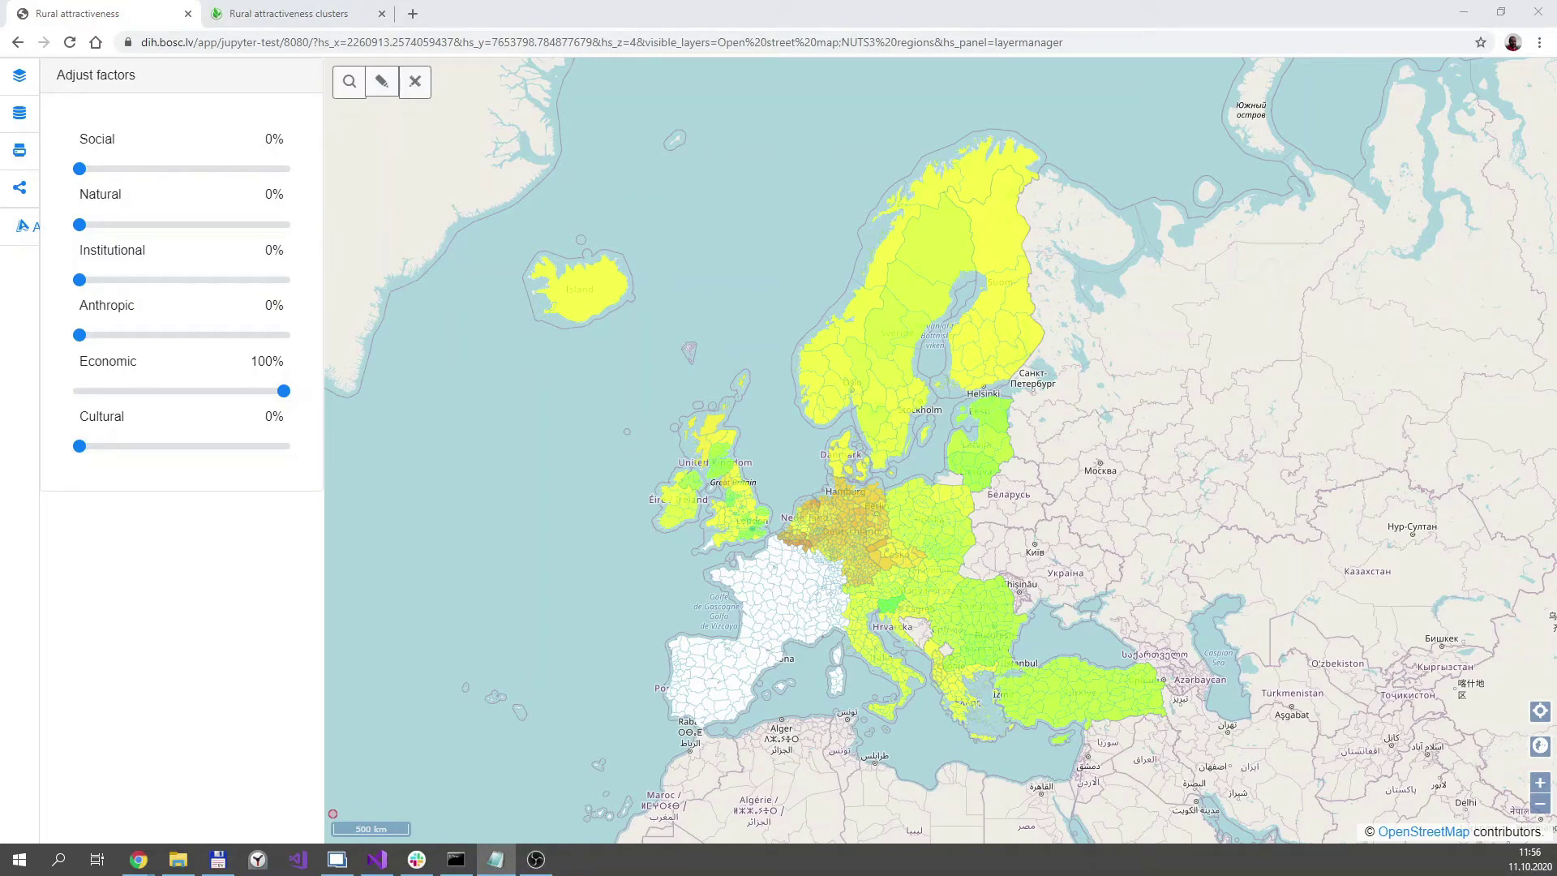
Step: On the Rural attractiveness clusters page, bring the Social and Natural weights down to 0%
click(298, 10)
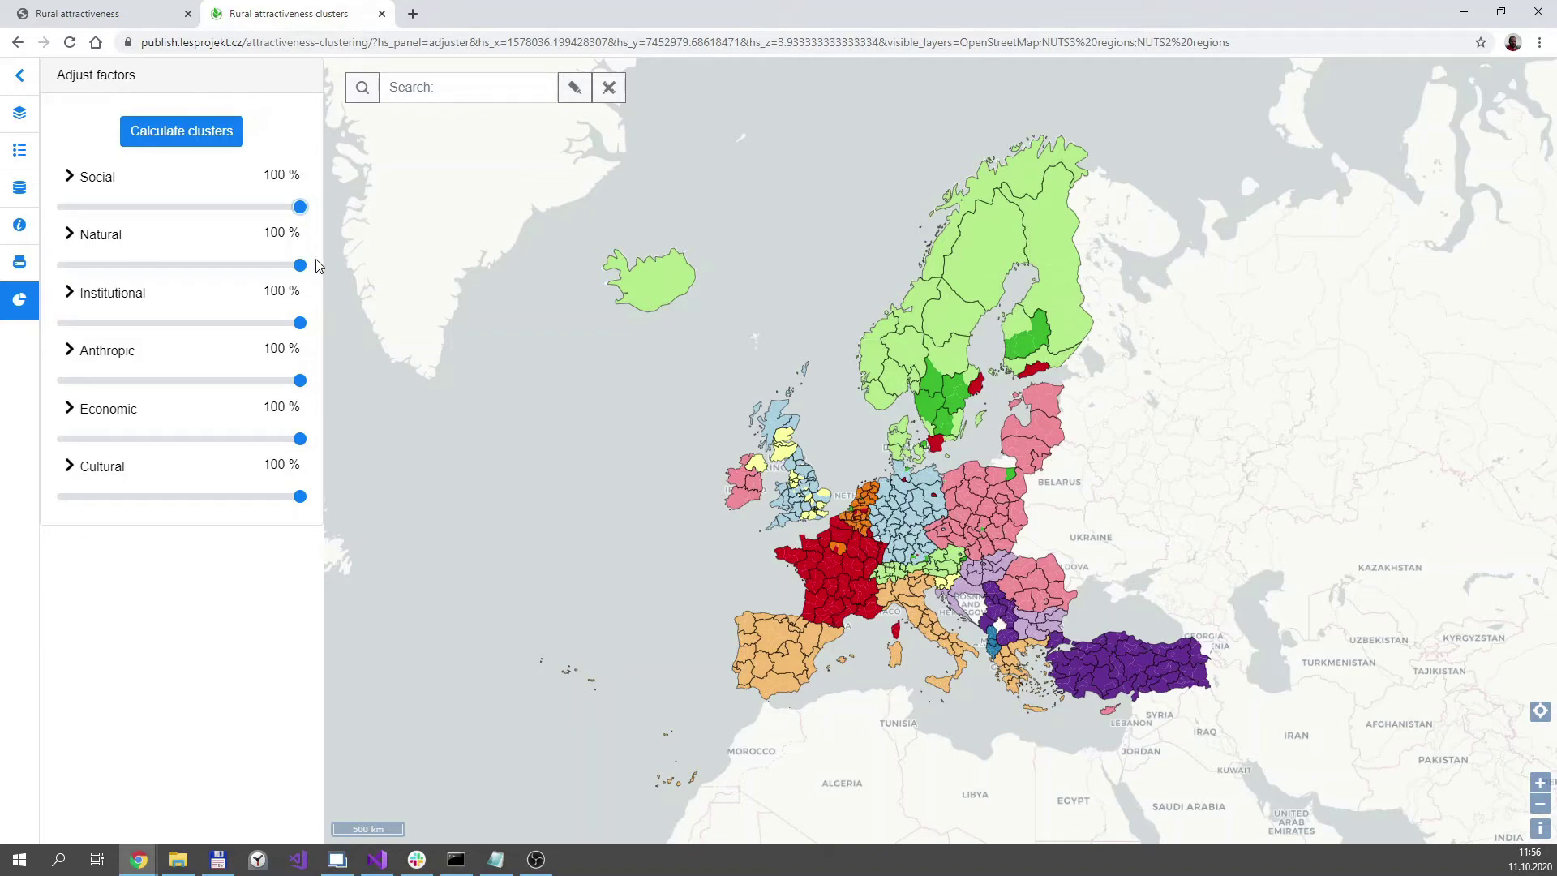
drag(299, 207, 62, 207)
drag(108, 268, 62, 268)
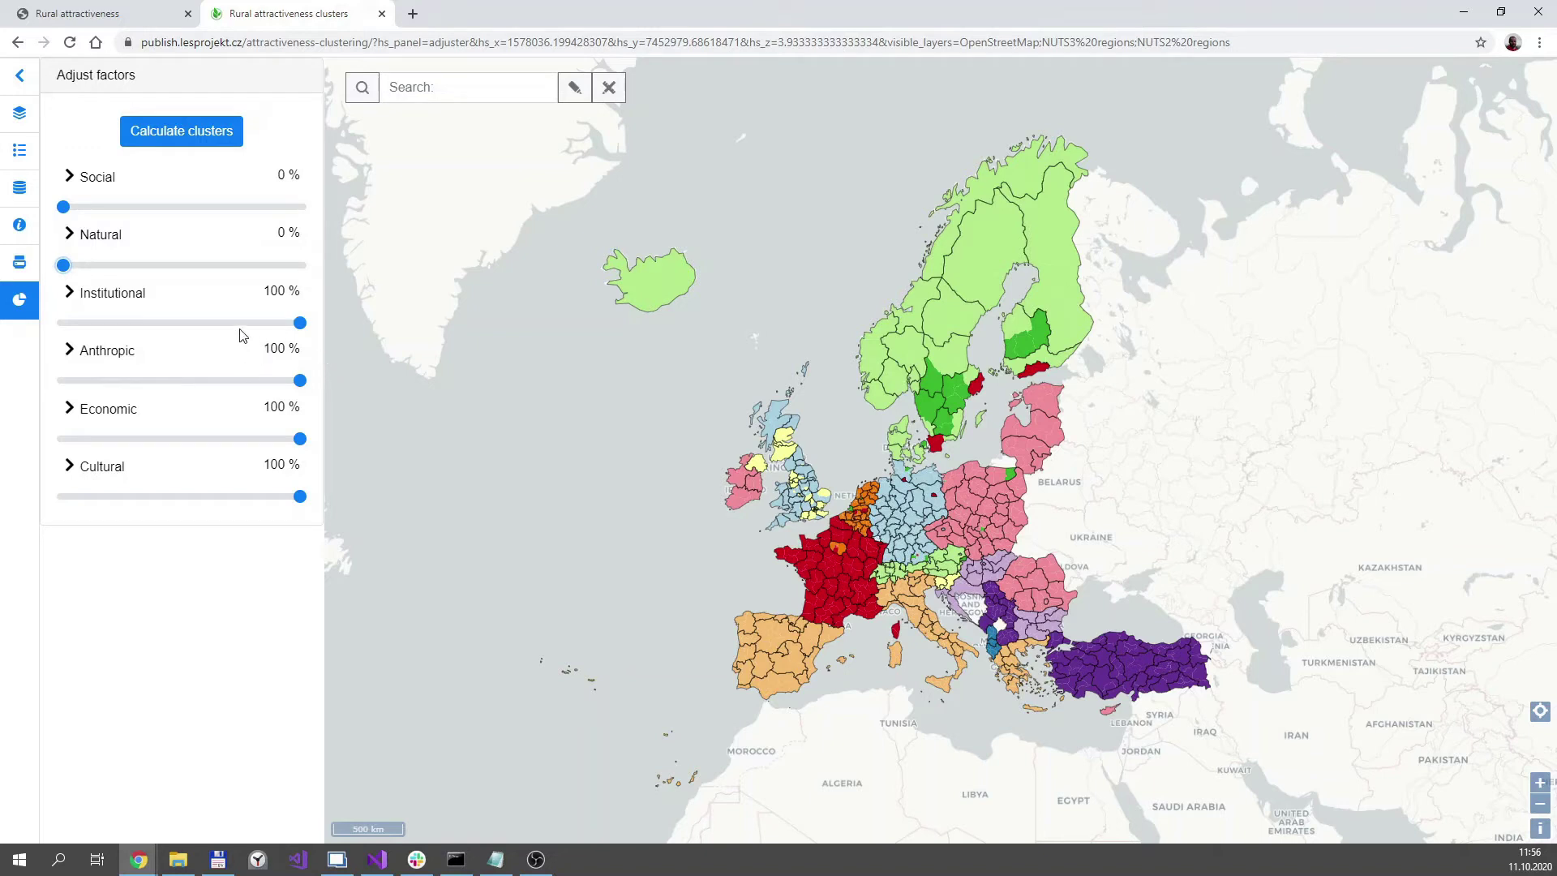
Step: Exclude I_FreeIndex, I_Economy_FreeIndex and I_HDI from the Institutional factor
click(71, 295)
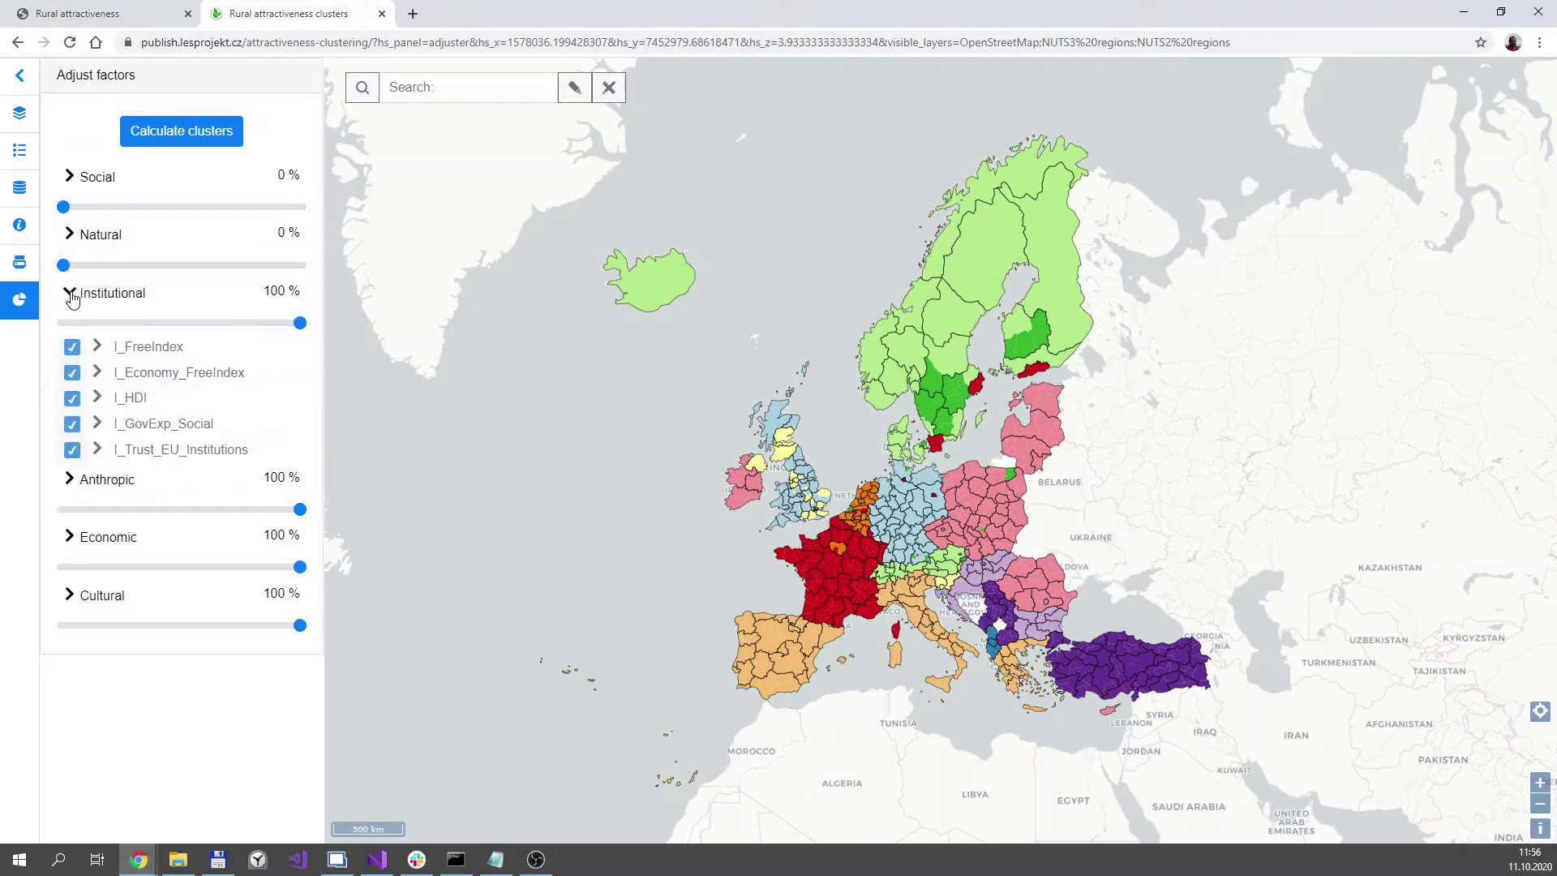
click(72, 352)
click(72, 374)
click(72, 400)
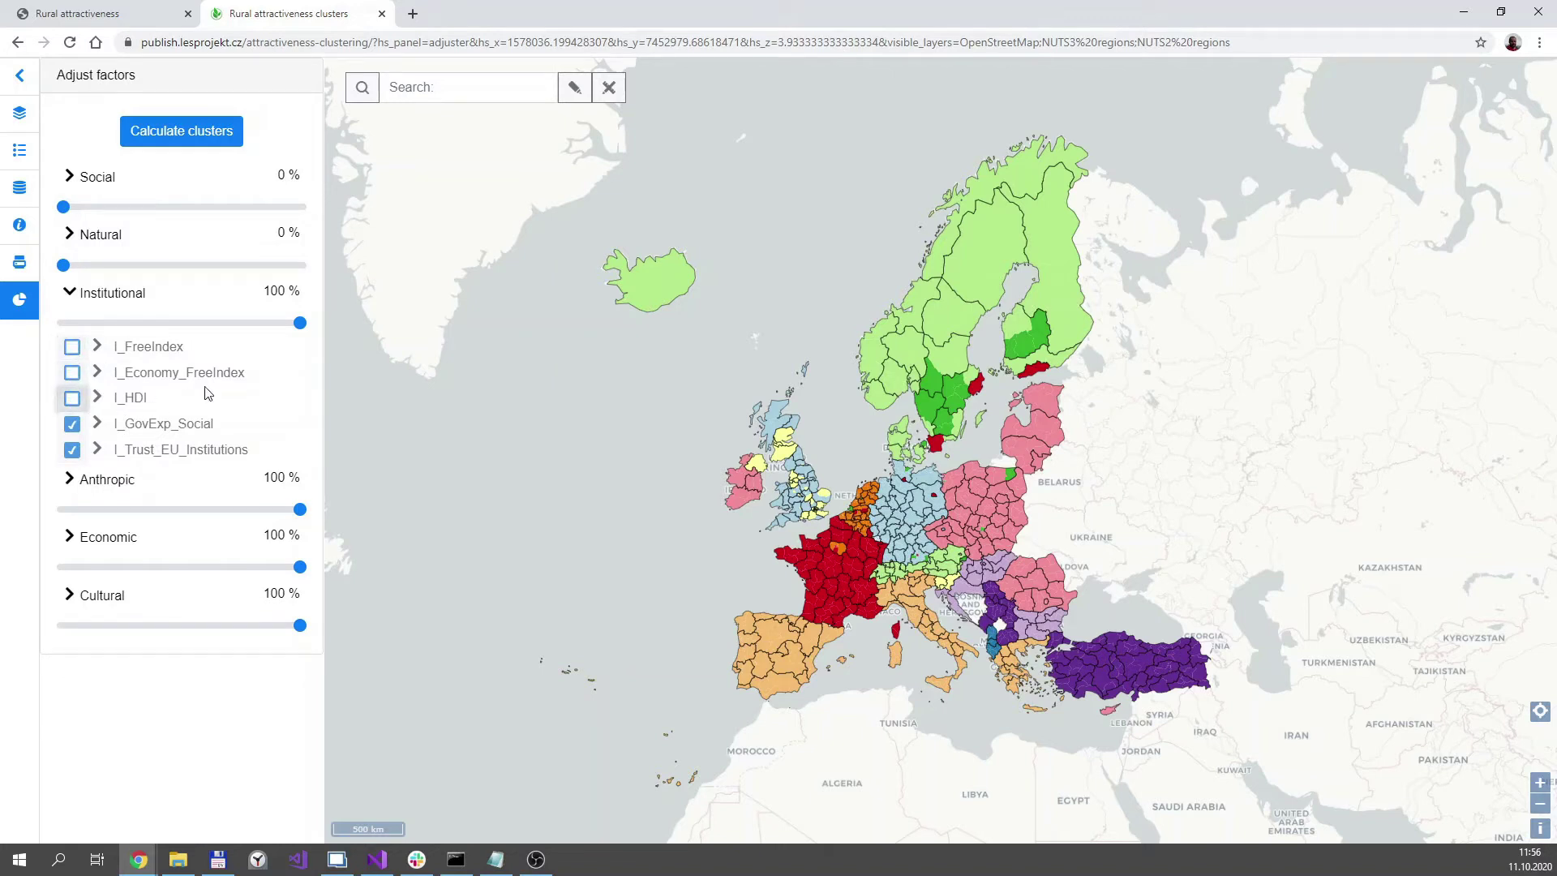
Step: Review the I_GovExp_Social description, then recalculate the region clusters
click(97, 426)
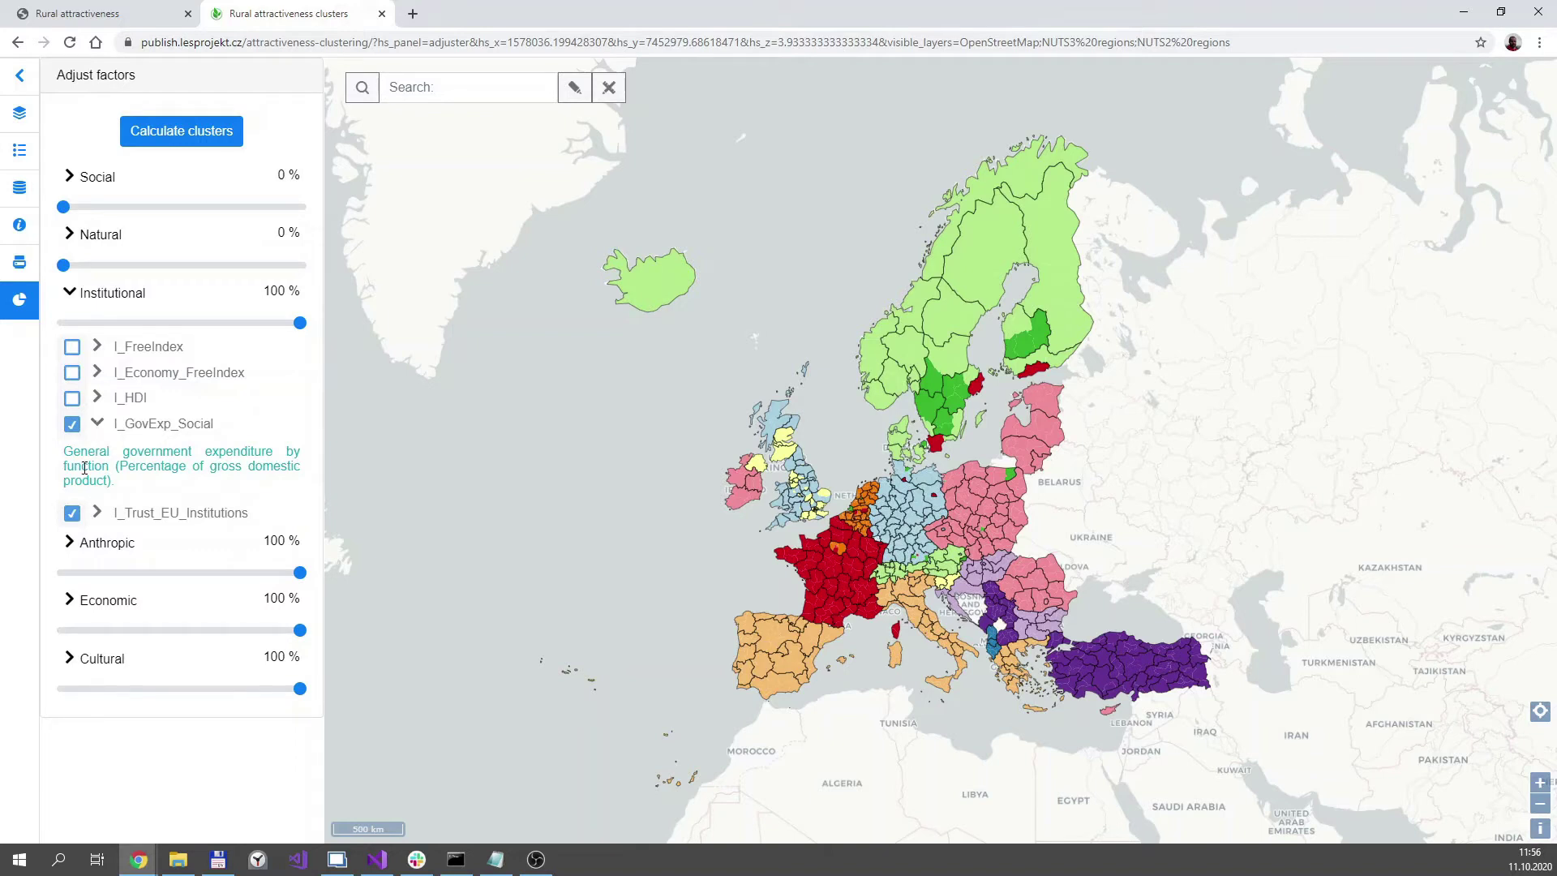
drag(69, 452, 118, 482)
click(184, 484)
click(176, 132)
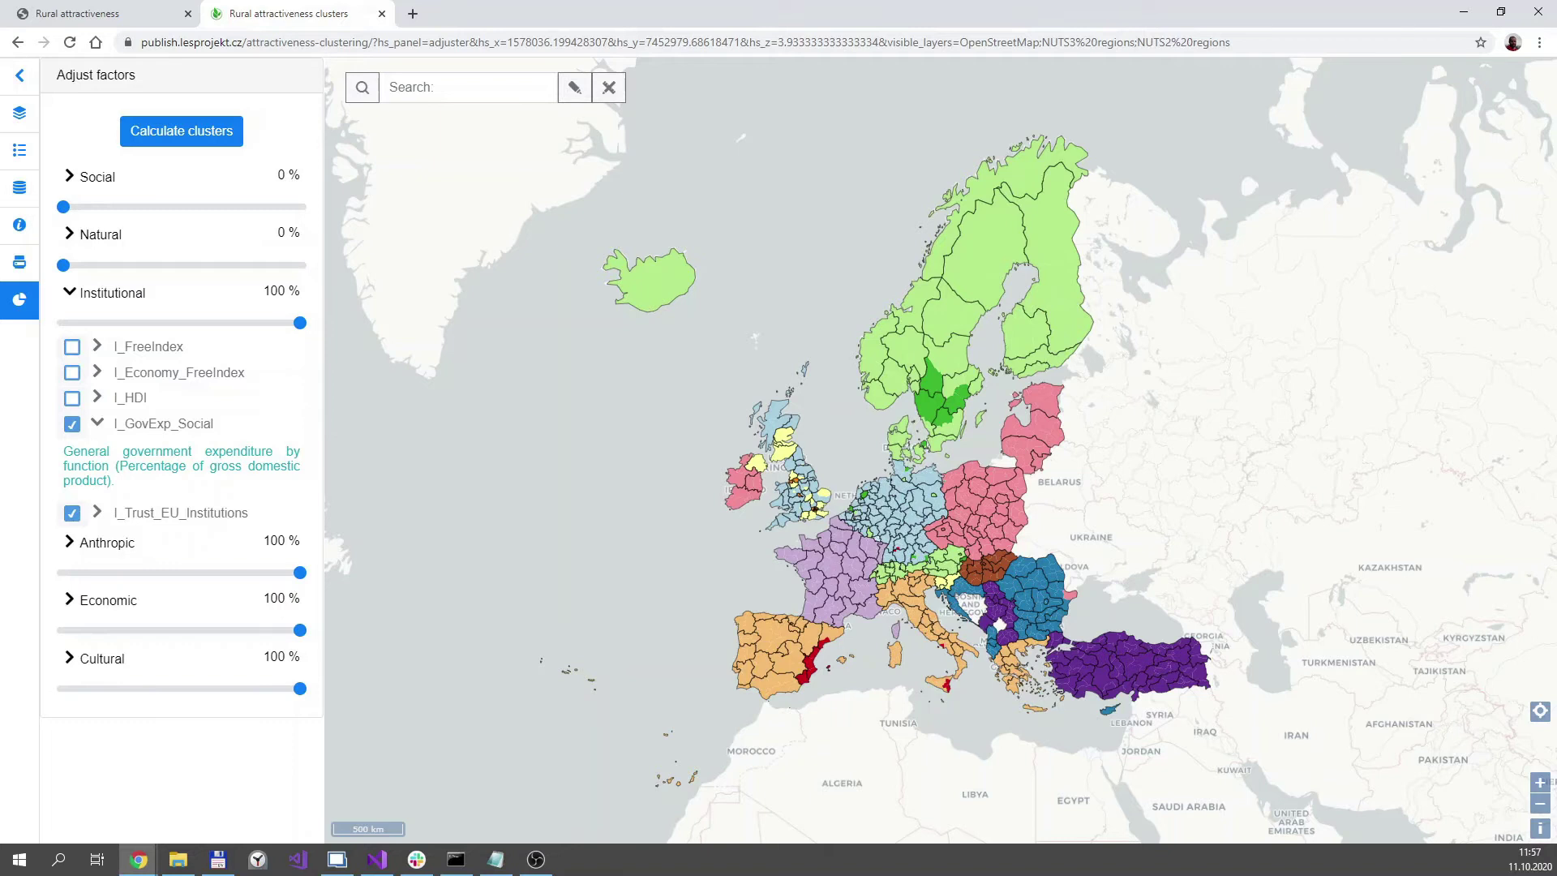
key(alt+Tab)
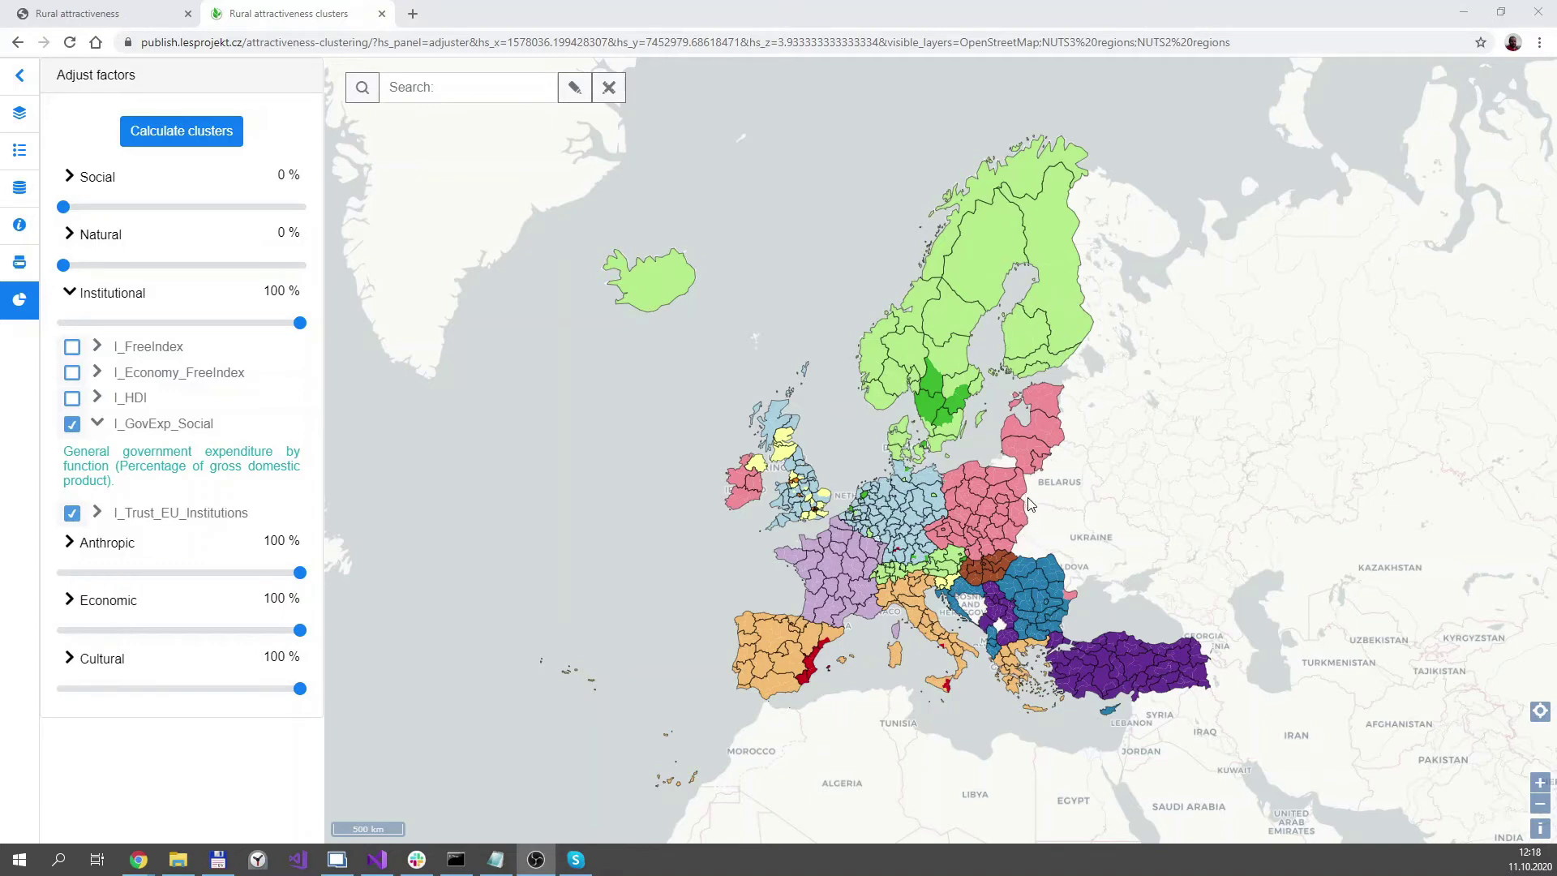
mouse_move(951, 538)
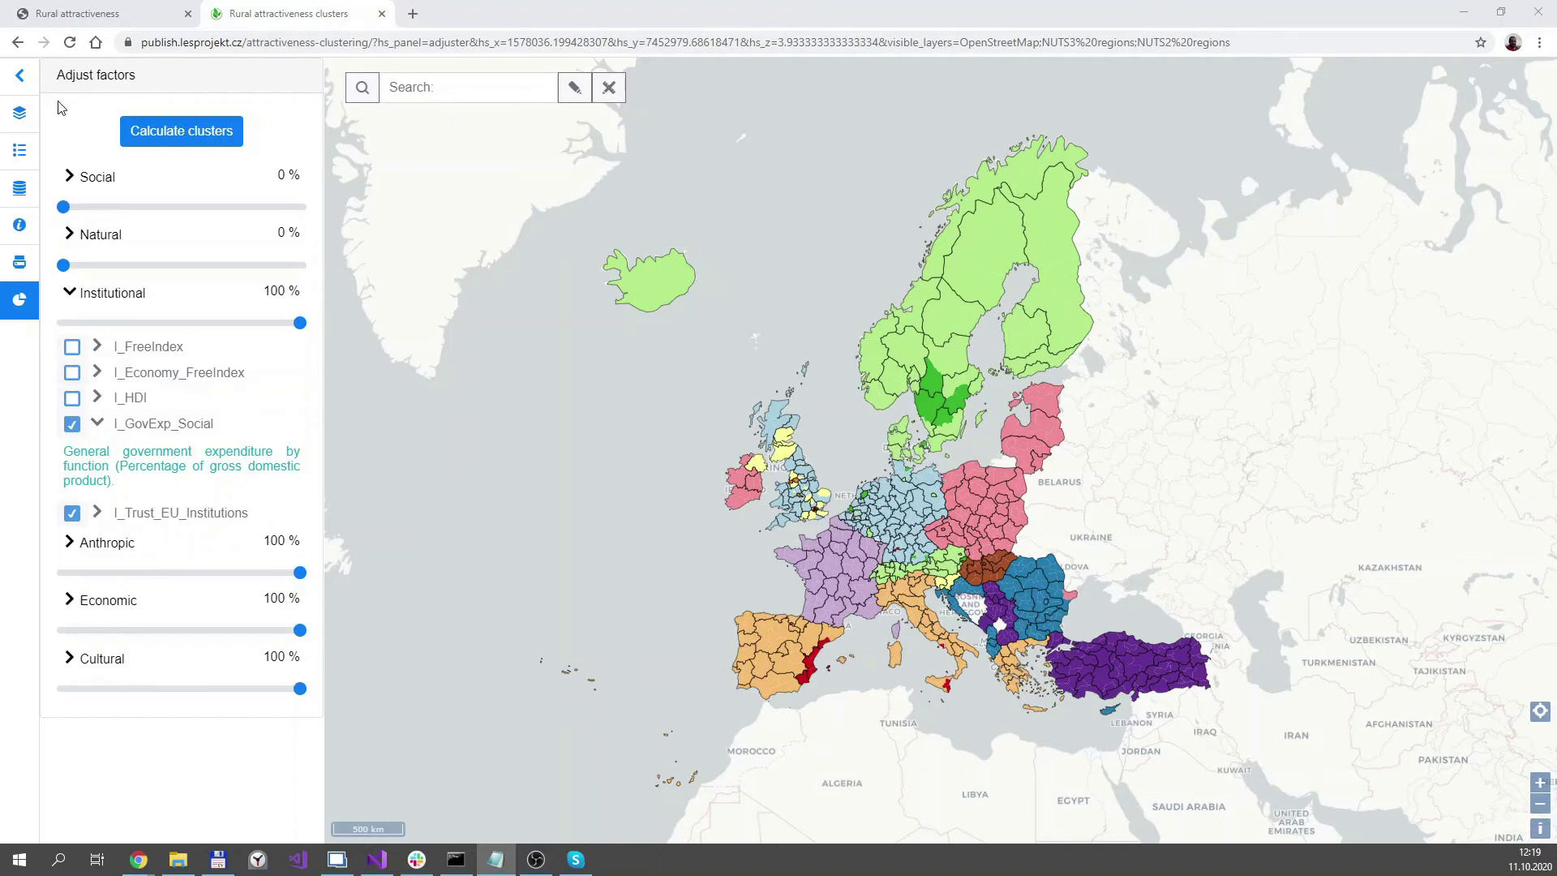
Step: In the layer list, toggle OpenStreetMap and NUTS2 regions off and back on
click(19, 113)
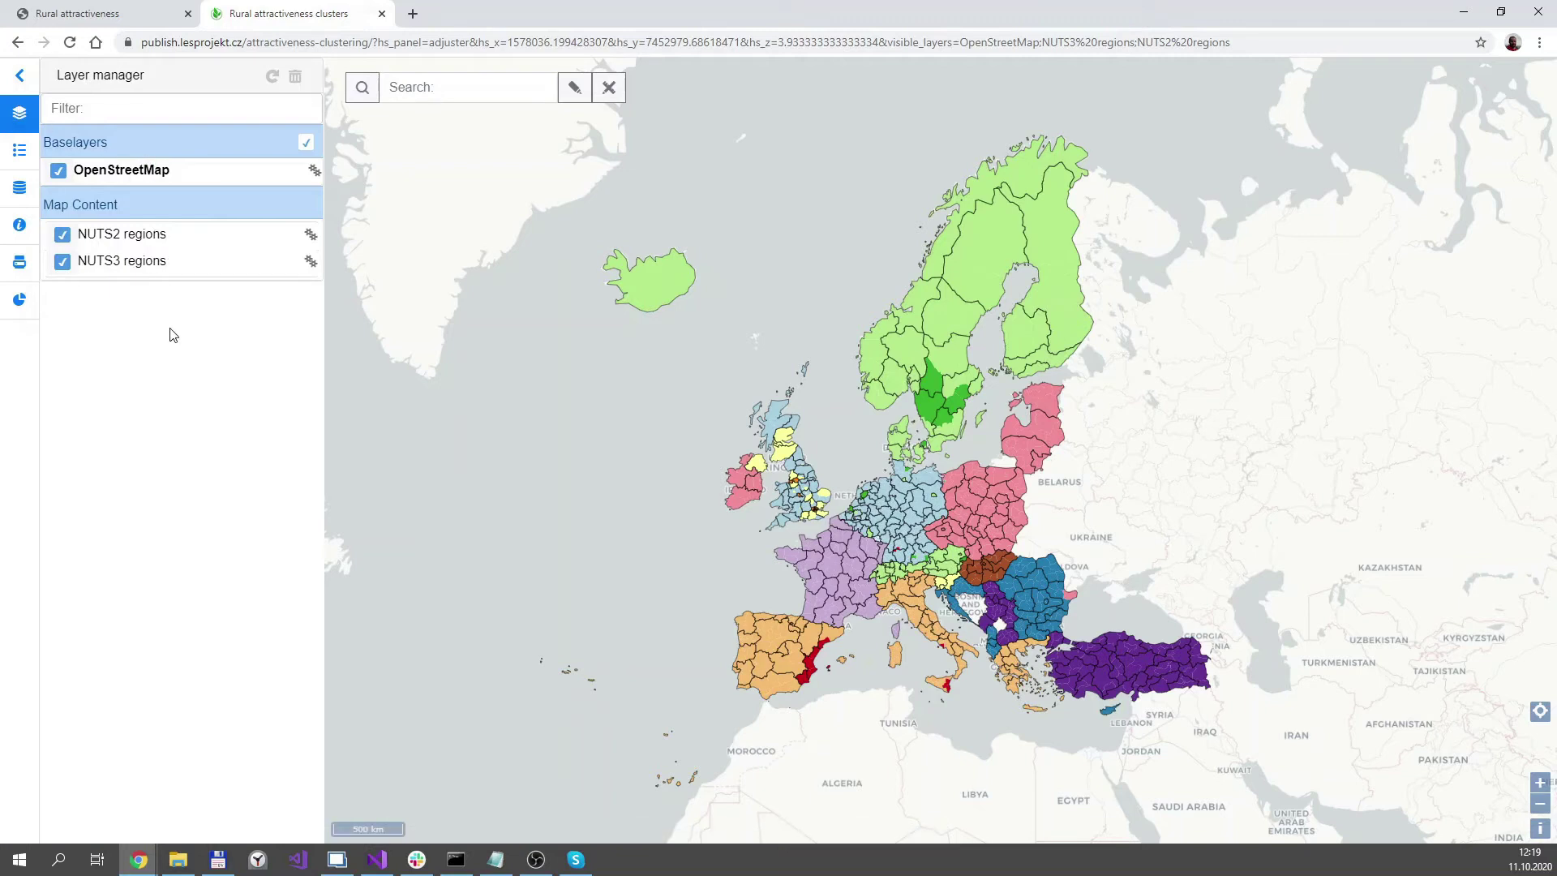
click(57, 174)
click(57, 173)
click(61, 236)
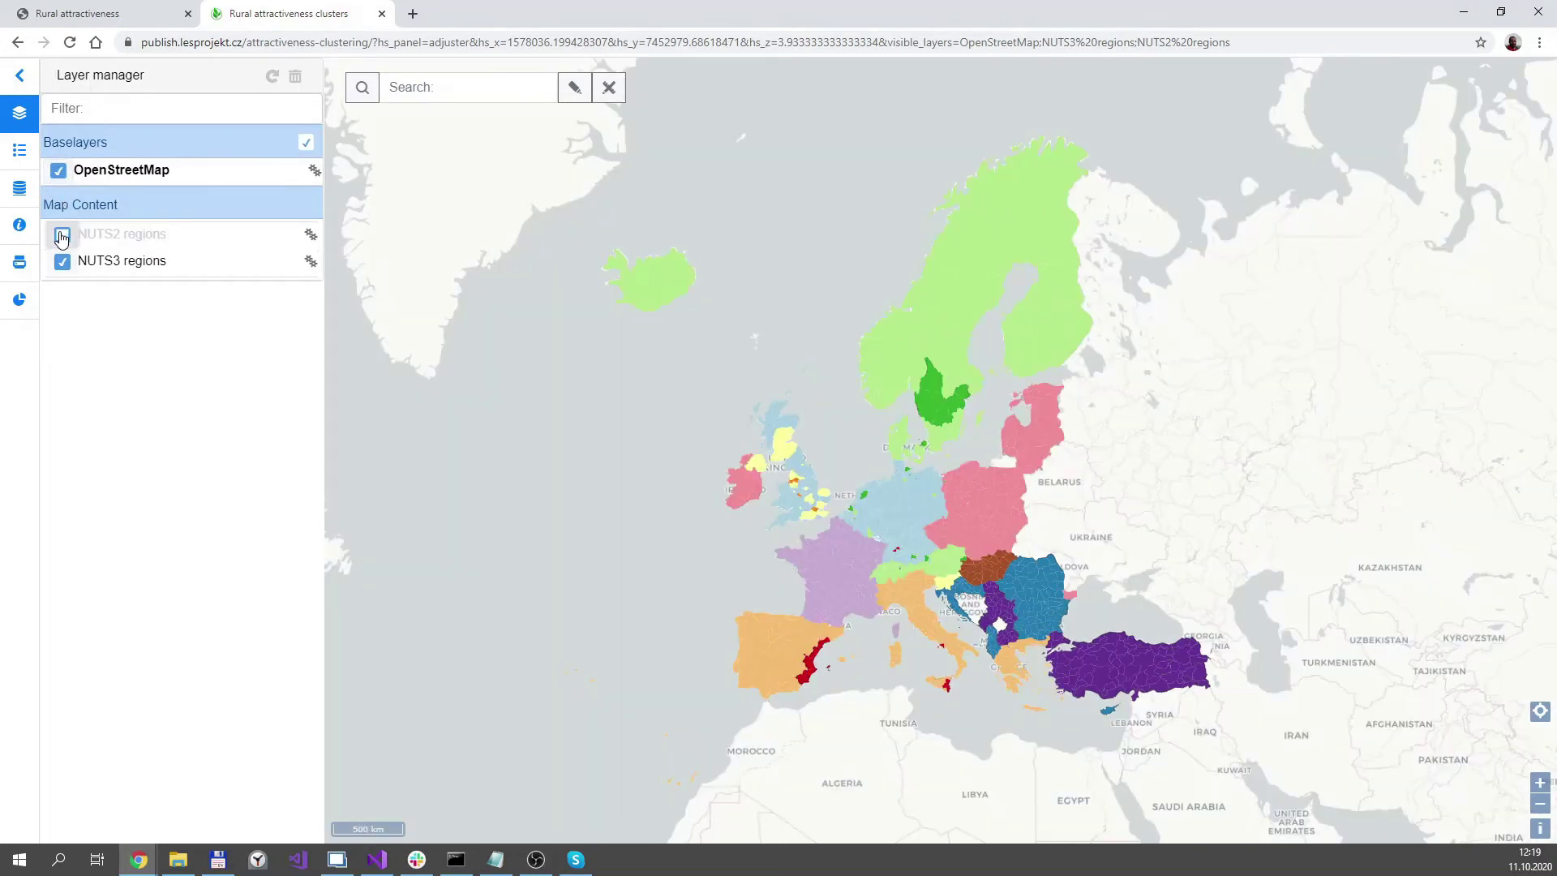
click(62, 235)
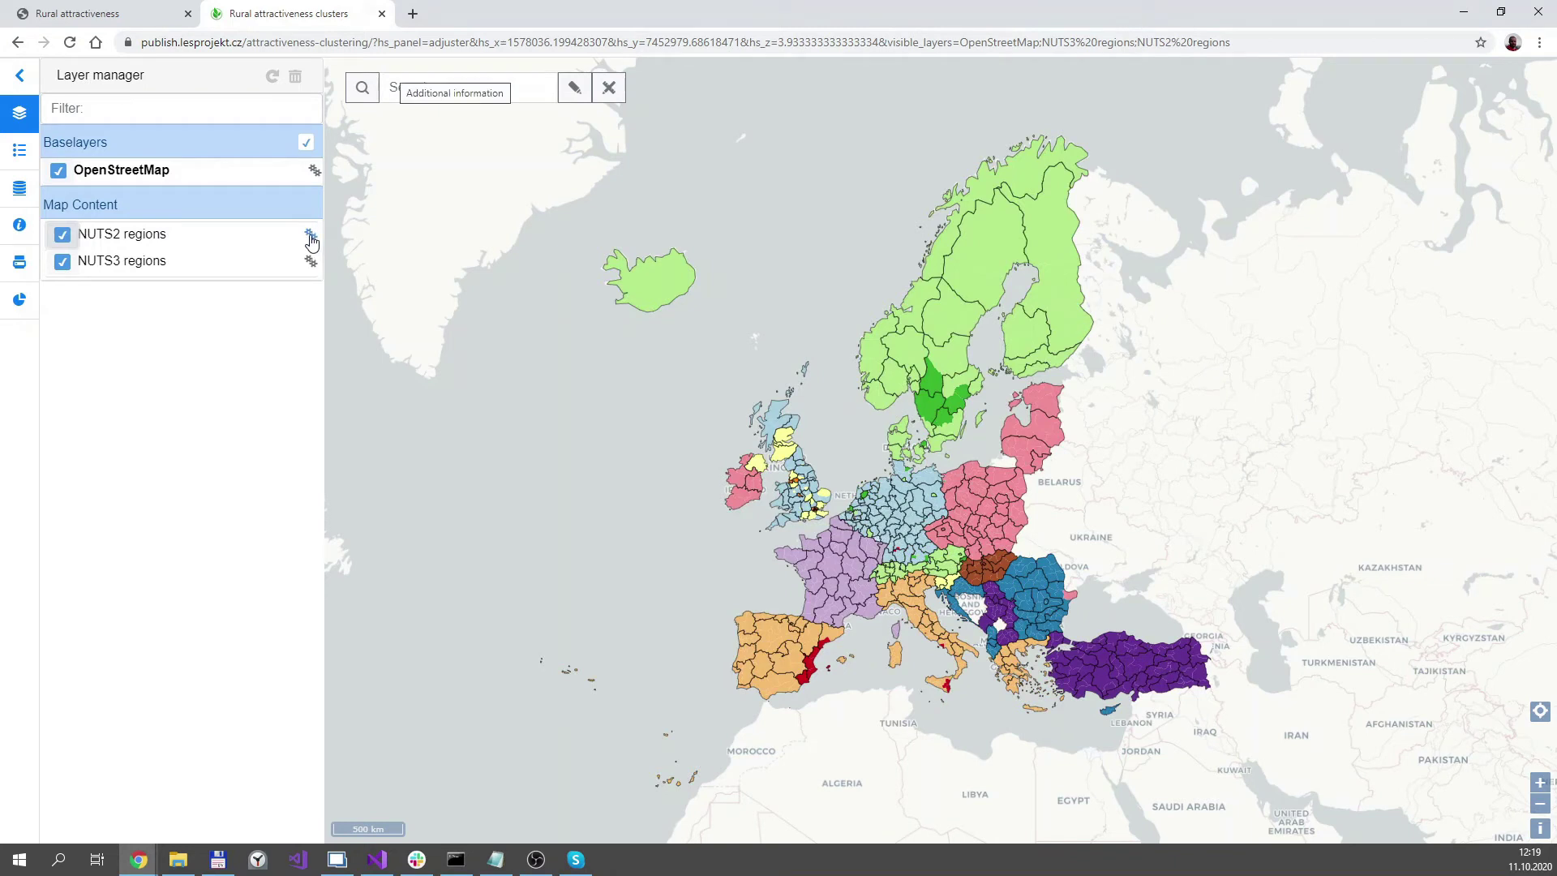
Step: Try the NUTS2 regions opacity setting, then remove the NUTS2 layer from the map
click(311, 238)
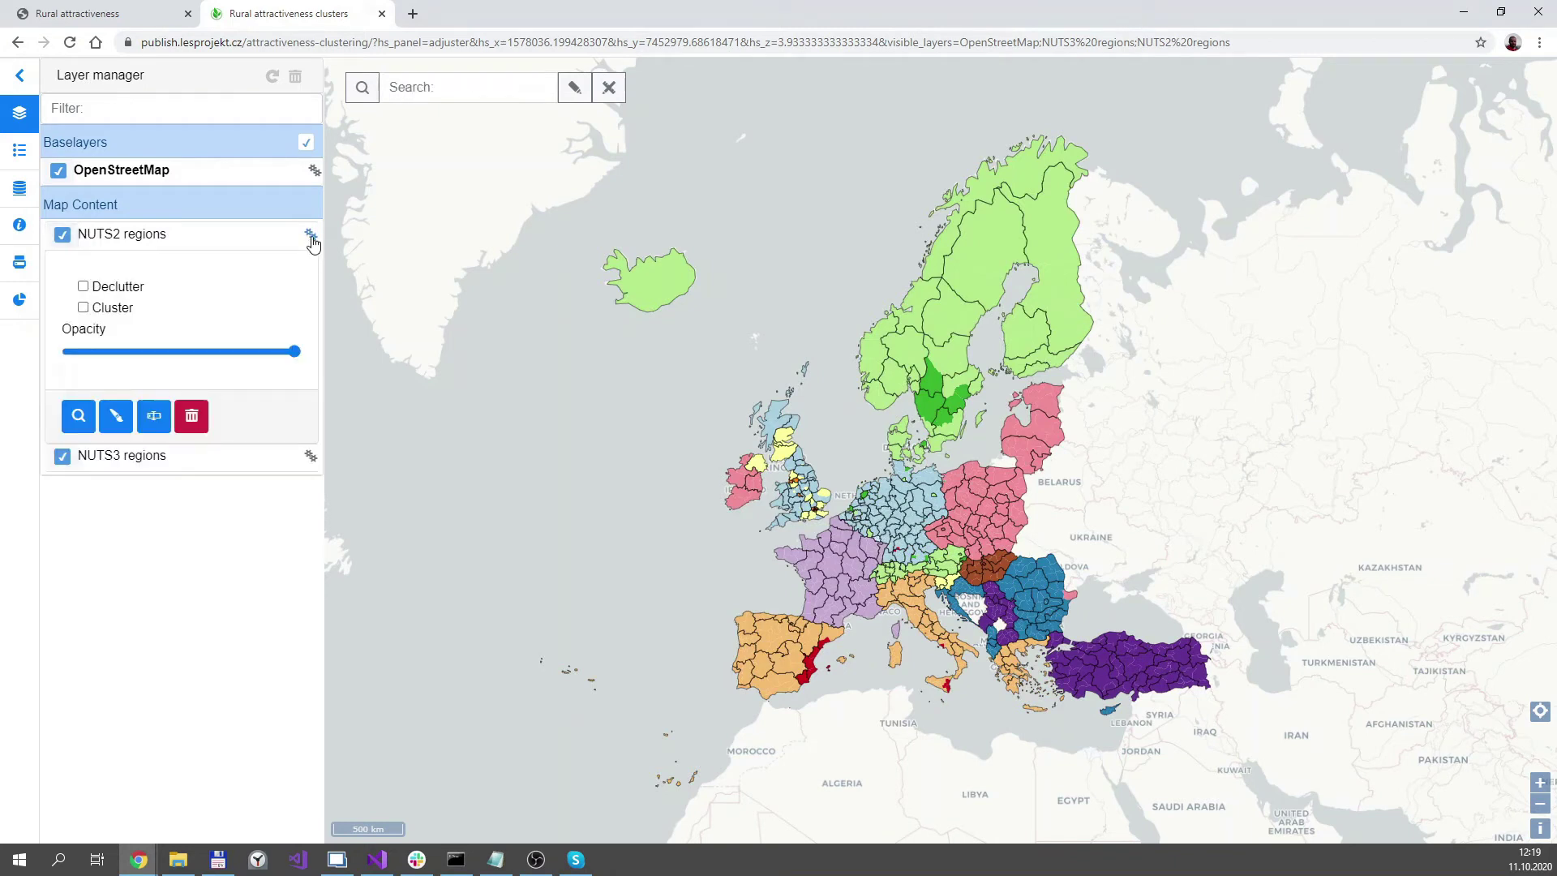
mouse_move(297, 357)
mouse_down()
mouse_move(70, 353)
mouse_move(323, 367)
mouse_up()
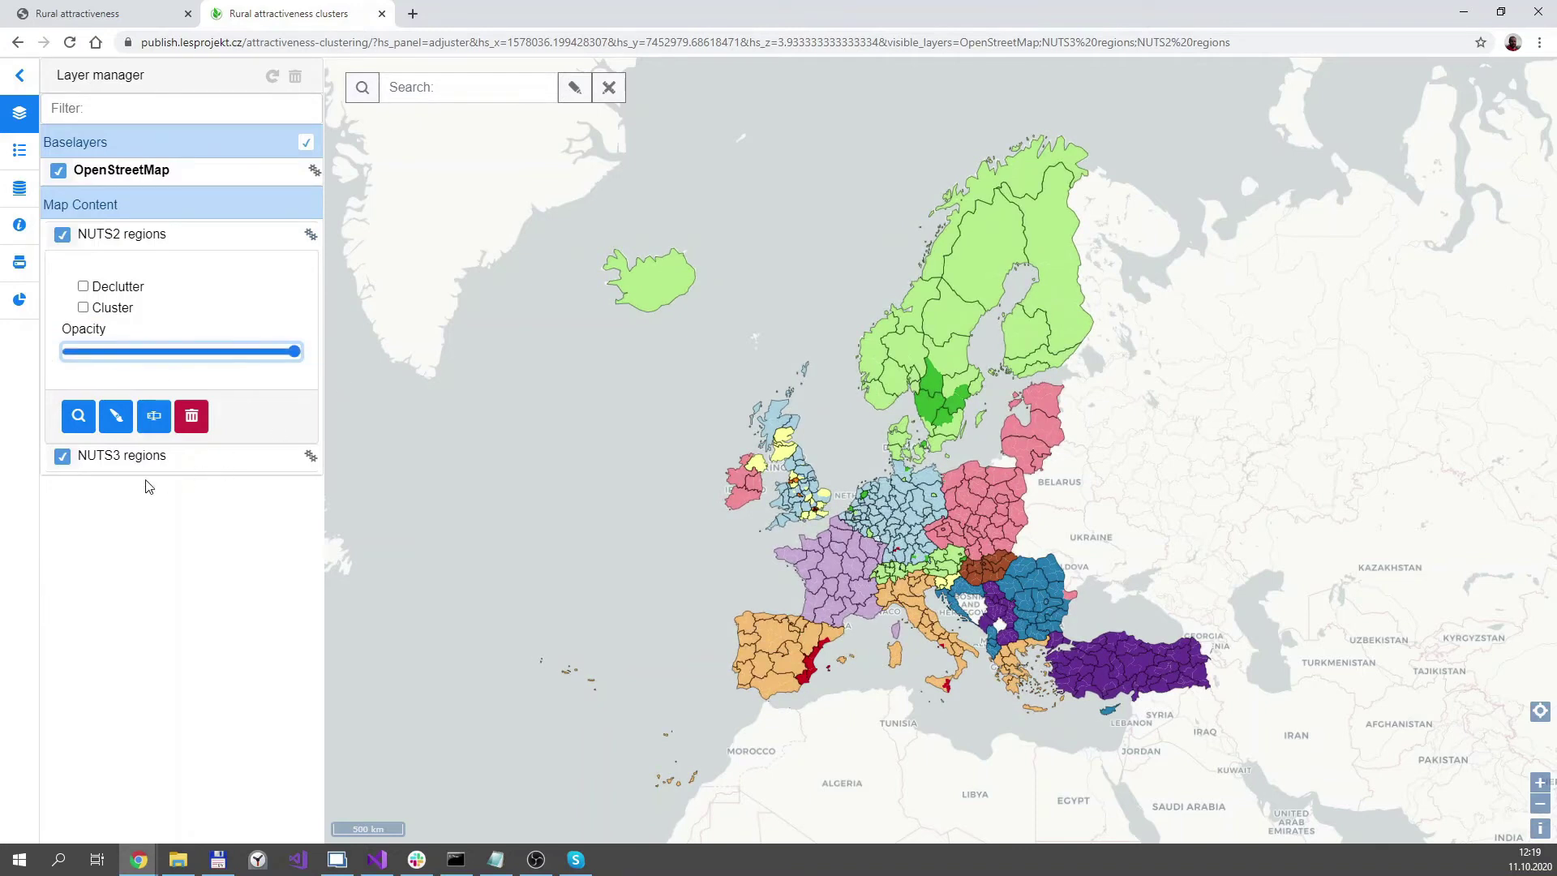
click(193, 417)
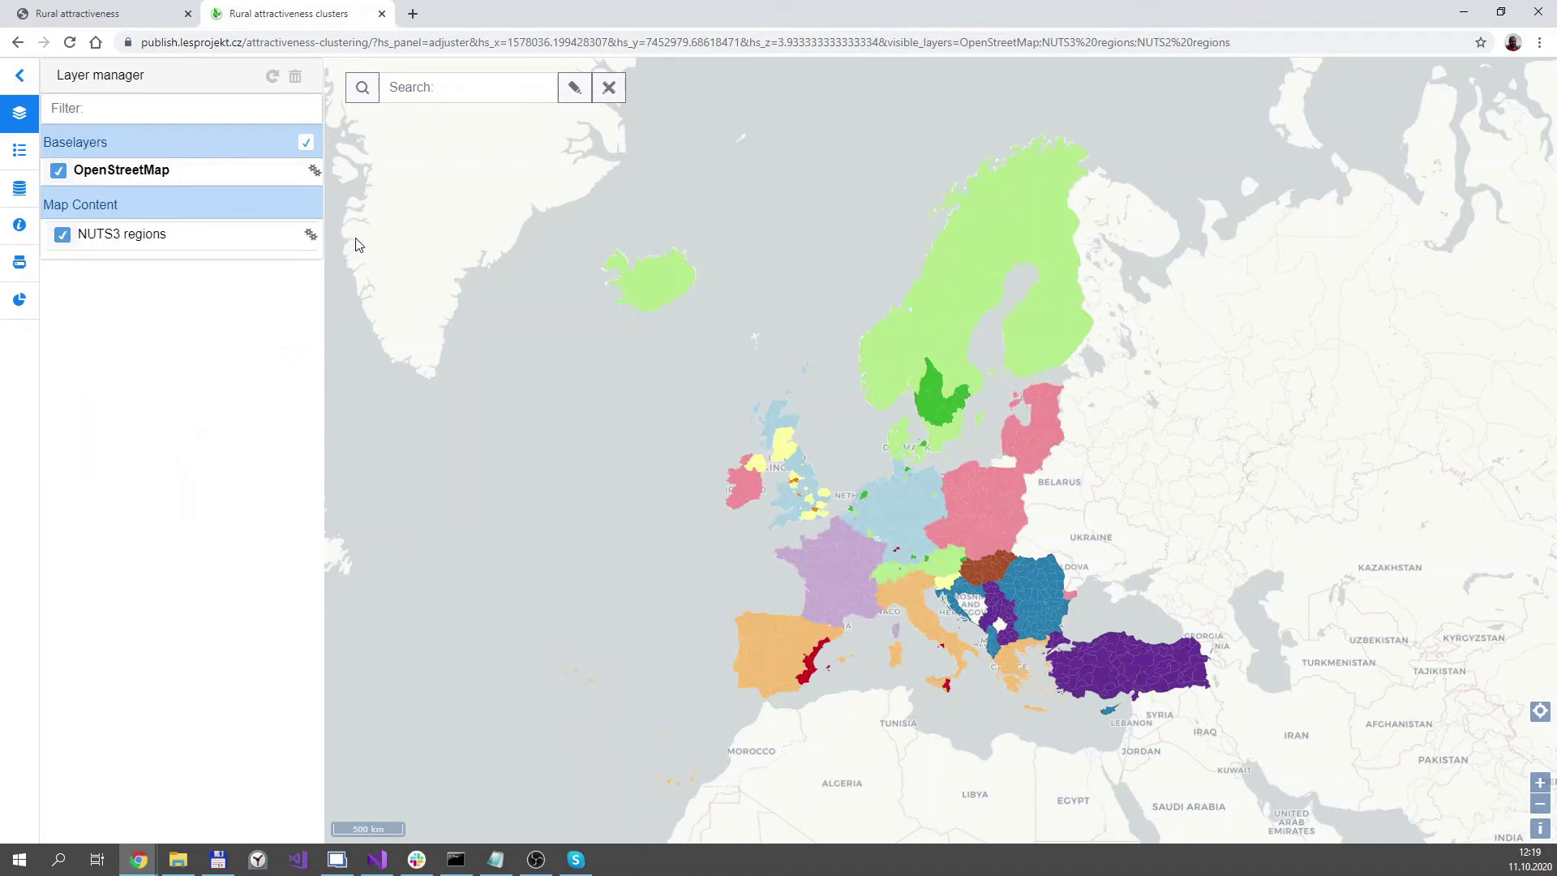
Step: Show the legend, then the Datasources catalogue listing ESDAC soil maps and CORINE land use
click(20, 152)
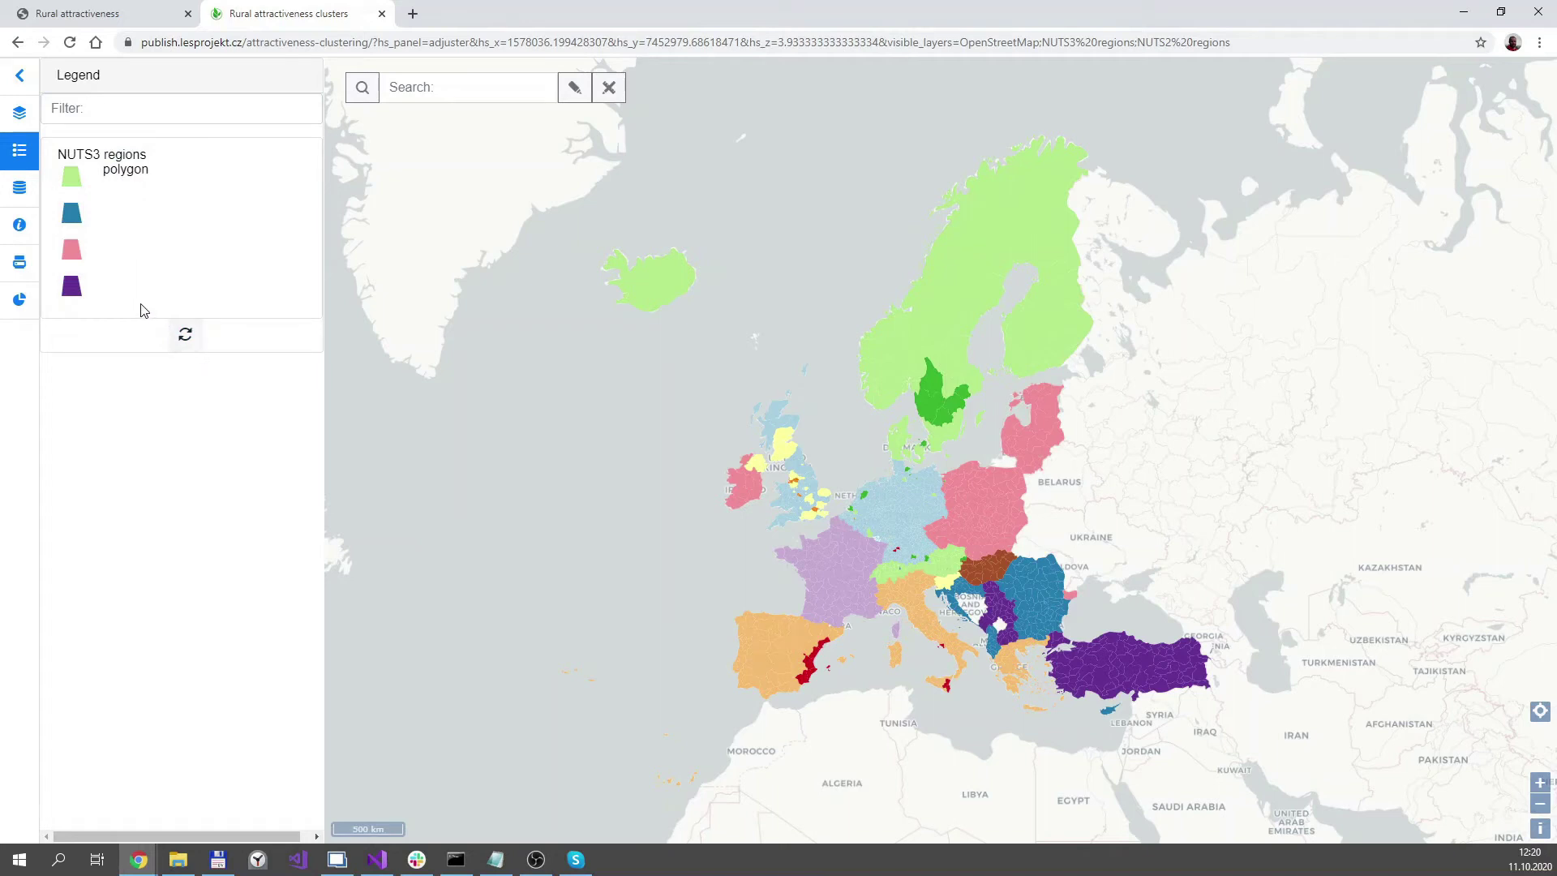
click(21, 189)
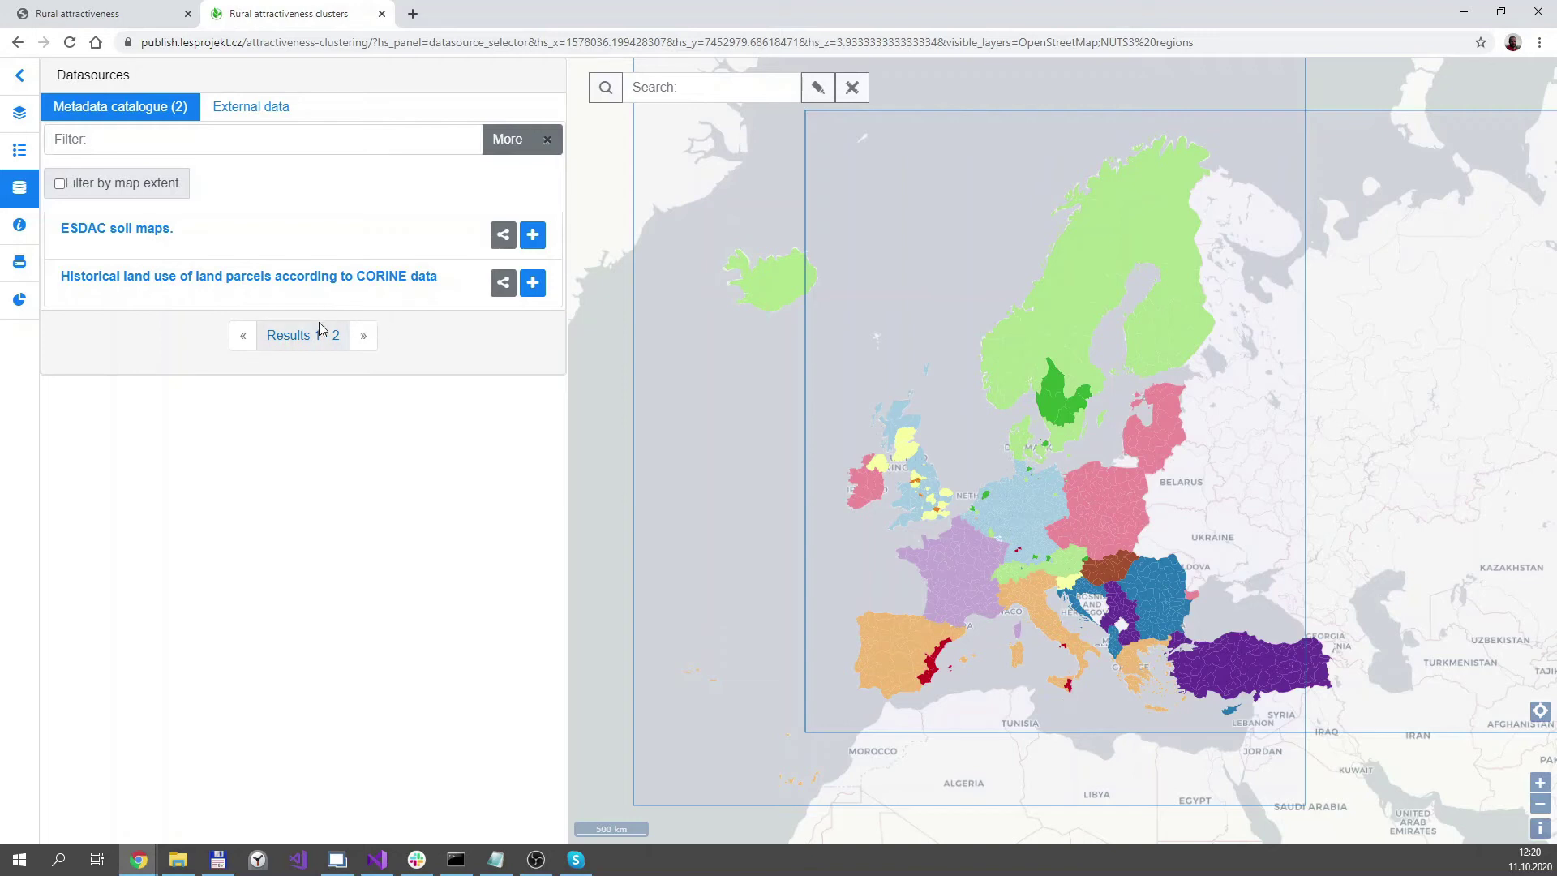
Step: Load the ESDAC soil maps service and add its esdac_roo layer to the map
click(532, 235)
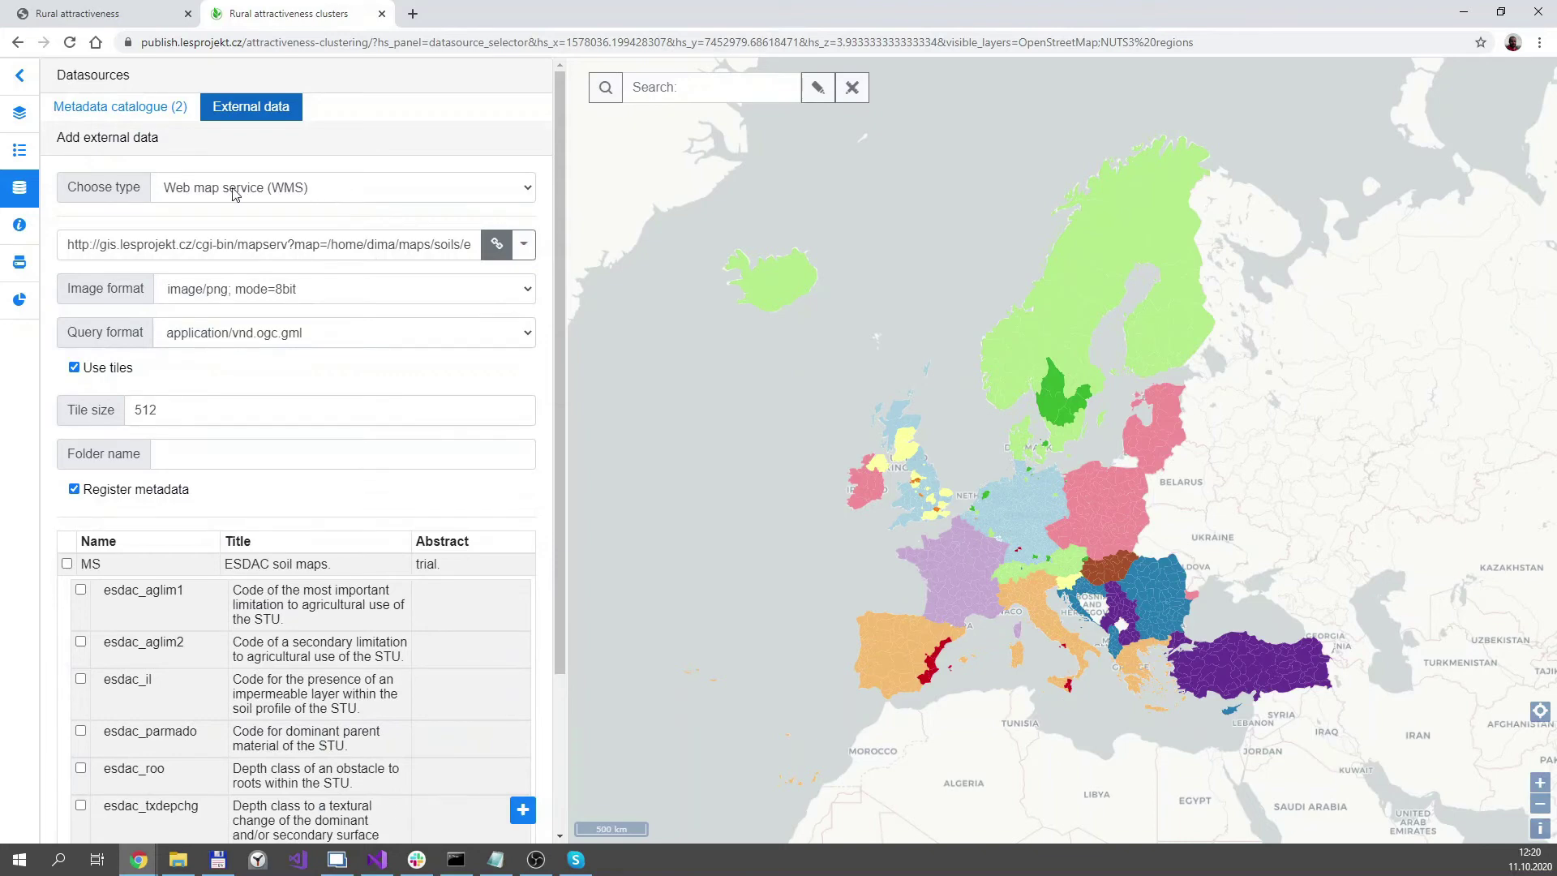
scroll(448, 483, down, 3)
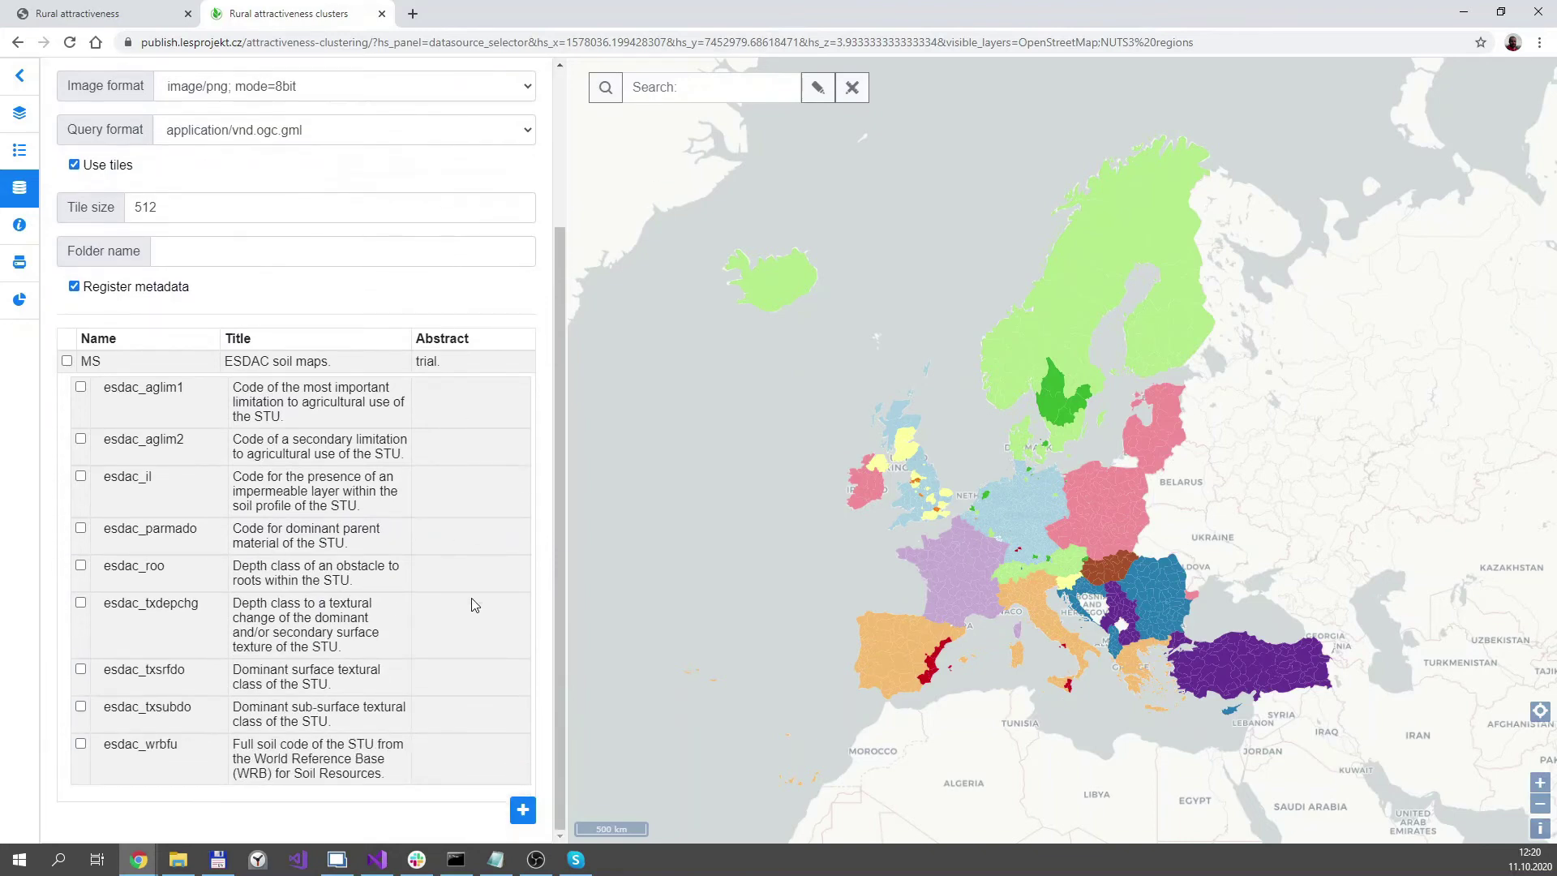
click(81, 566)
click(523, 812)
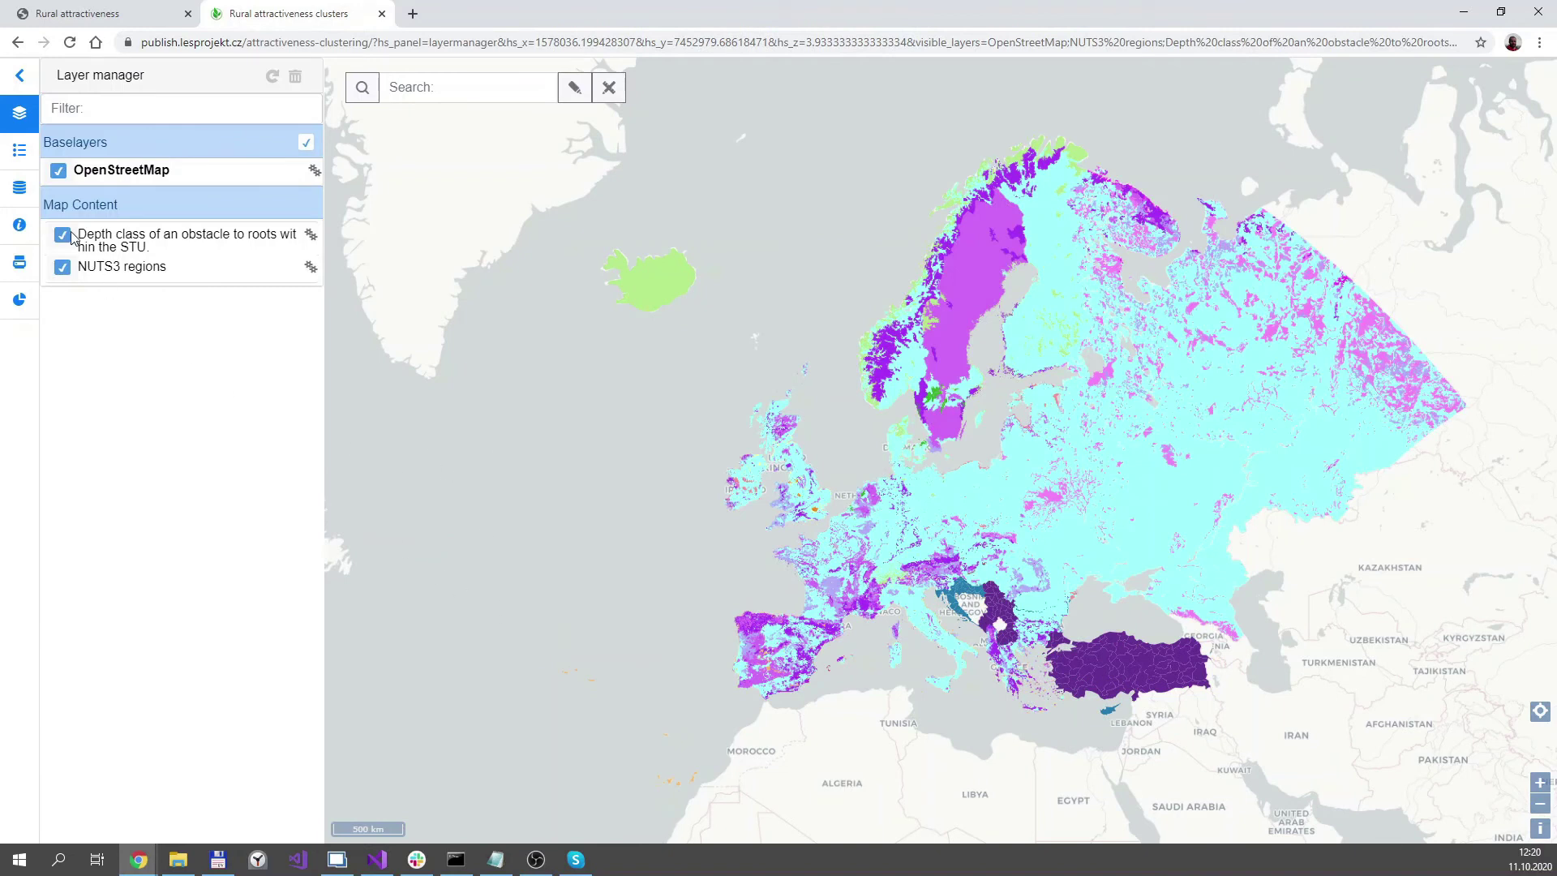
Step: Add the esdac_parmado and esdac_il soil layers from Datasources
click(20, 187)
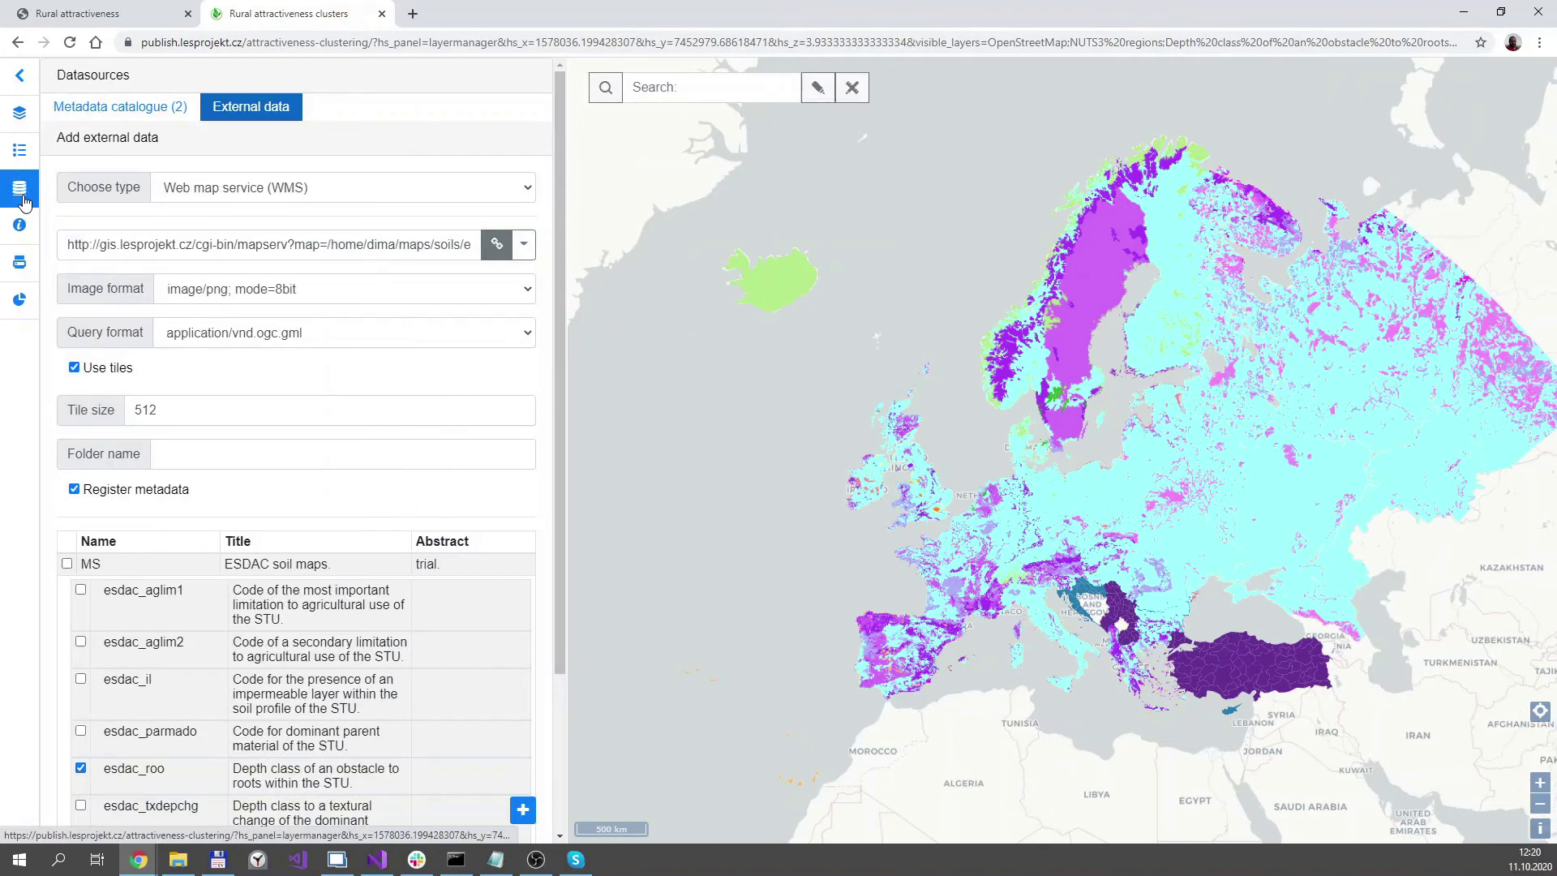
click(80, 730)
click(81, 680)
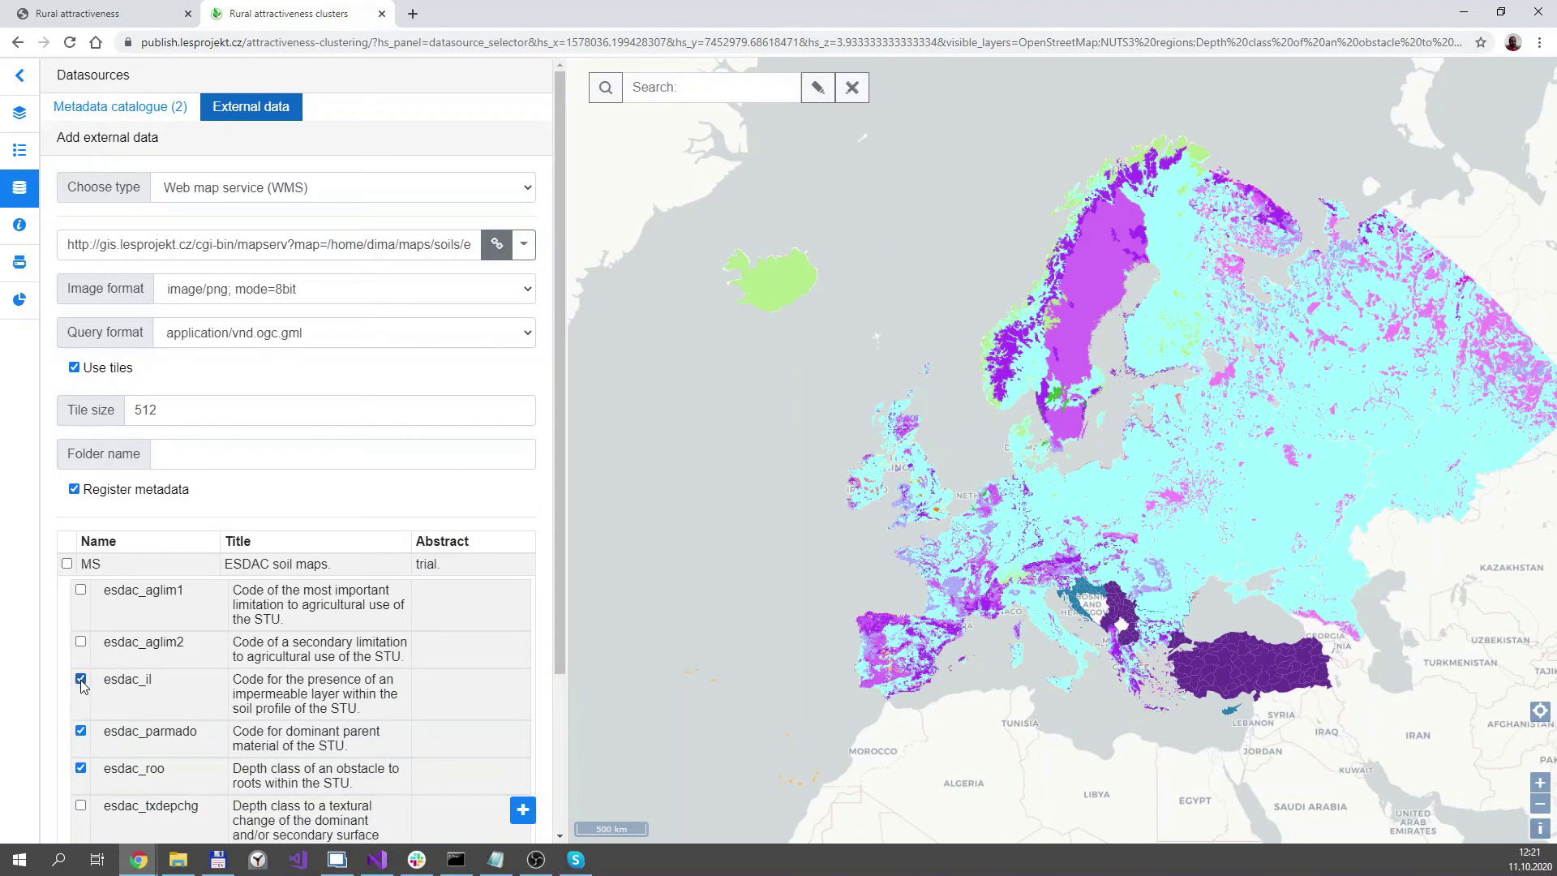
click(524, 809)
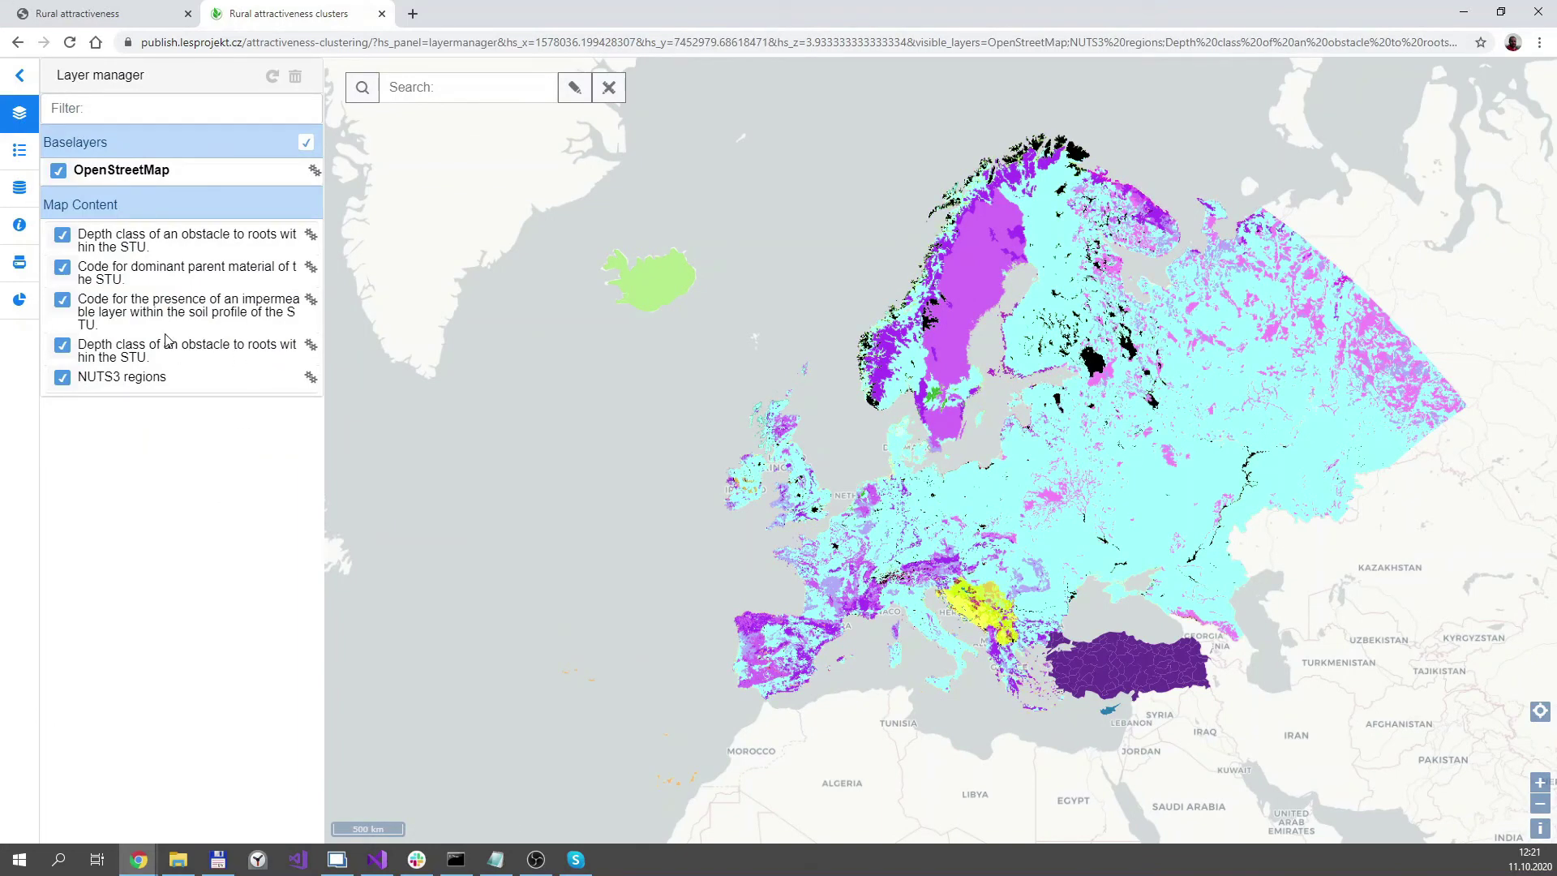
Step: Hide all ESDAC soil layers in the layer list and return to Datasources
click(64, 269)
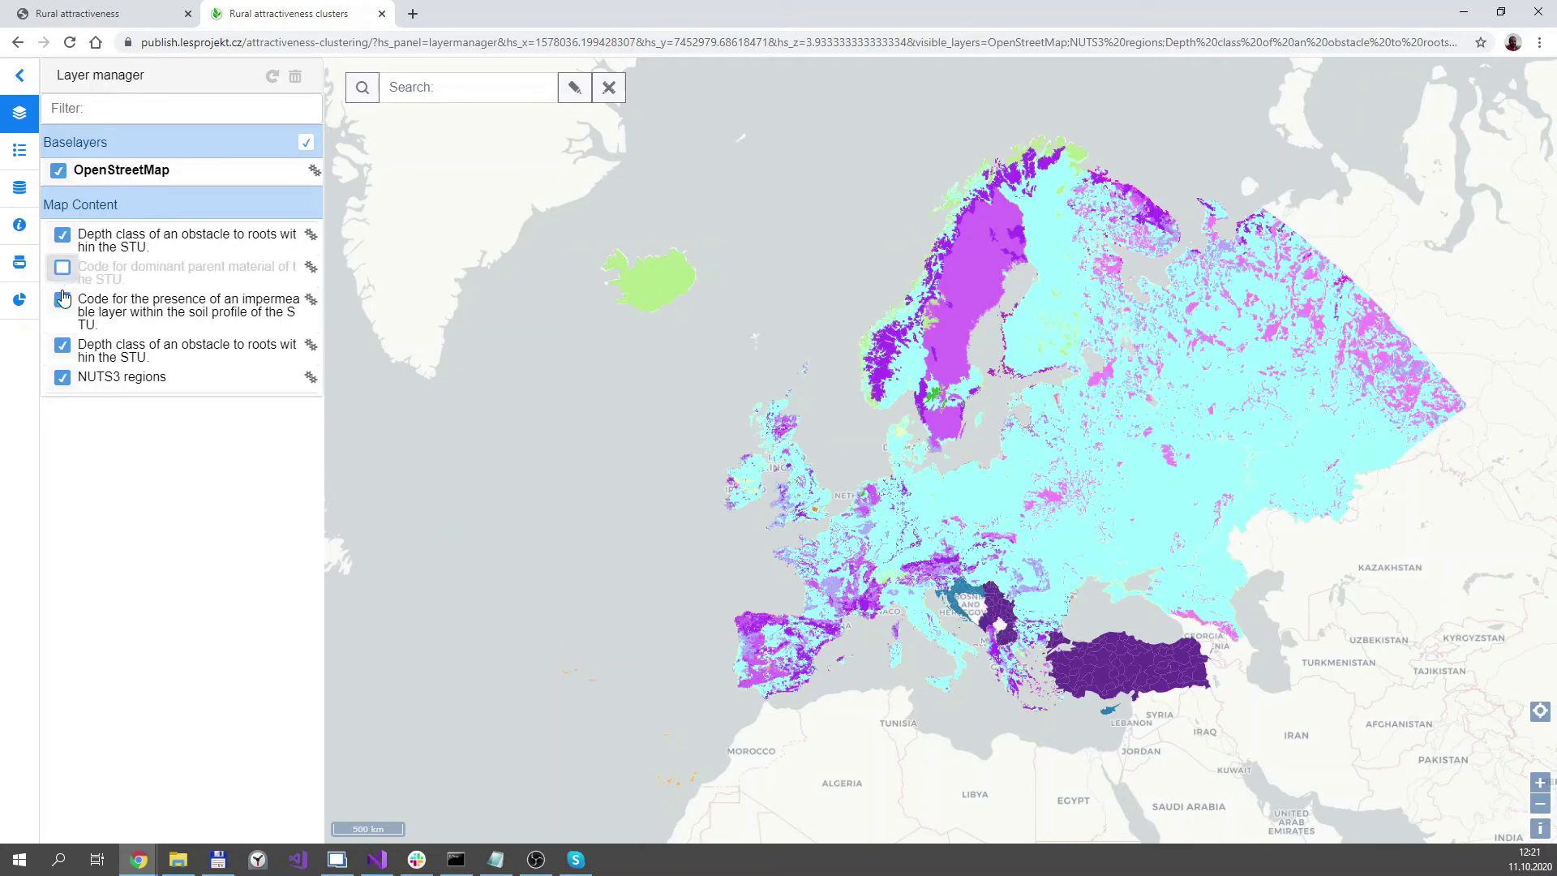
click(63, 303)
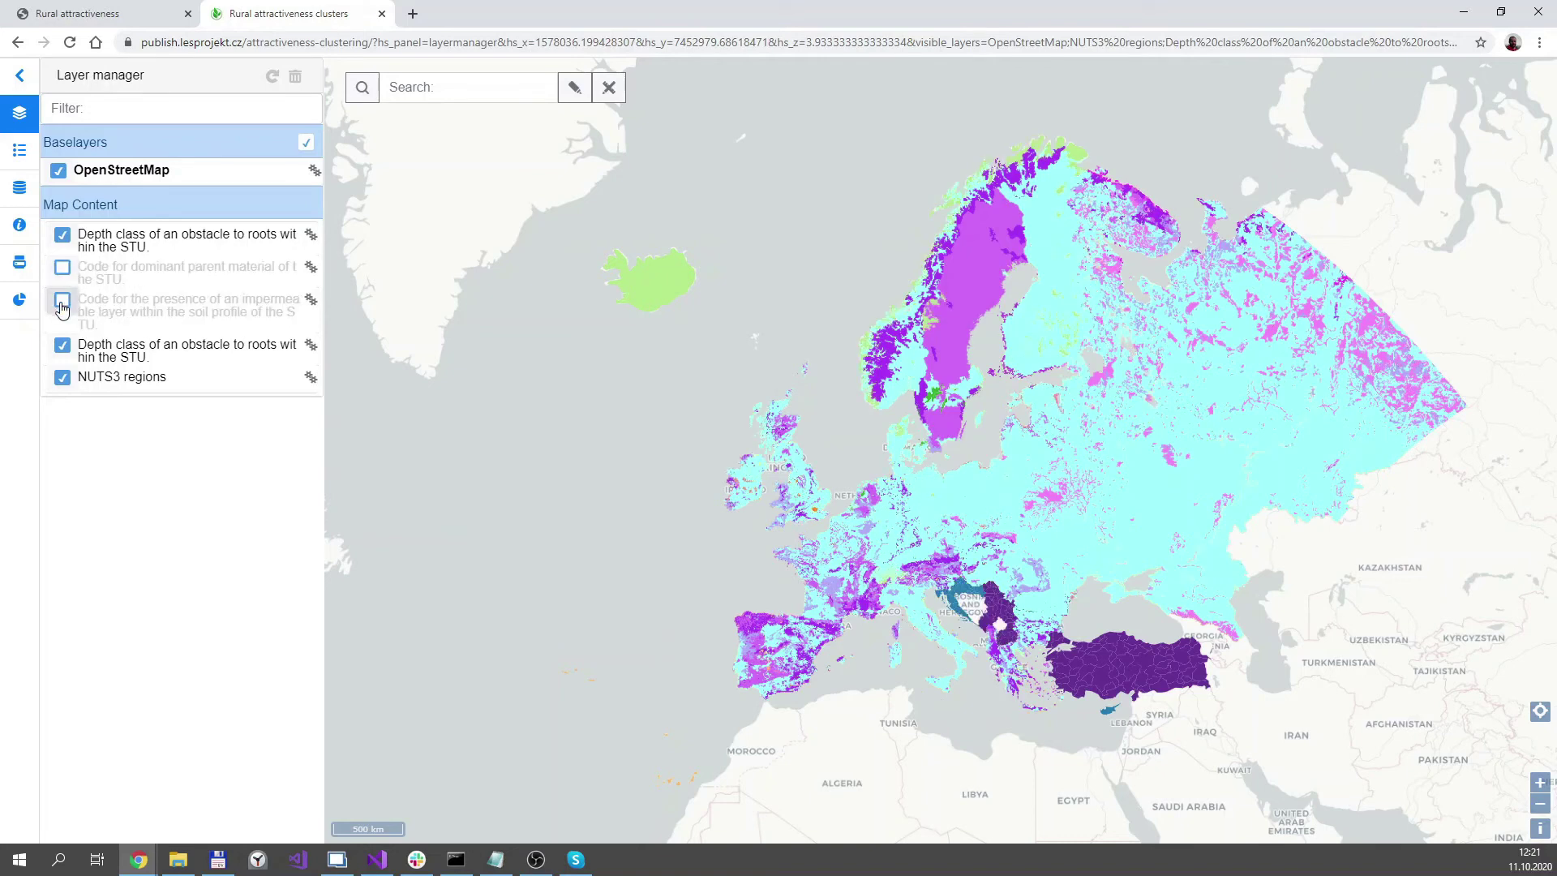
click(62, 305)
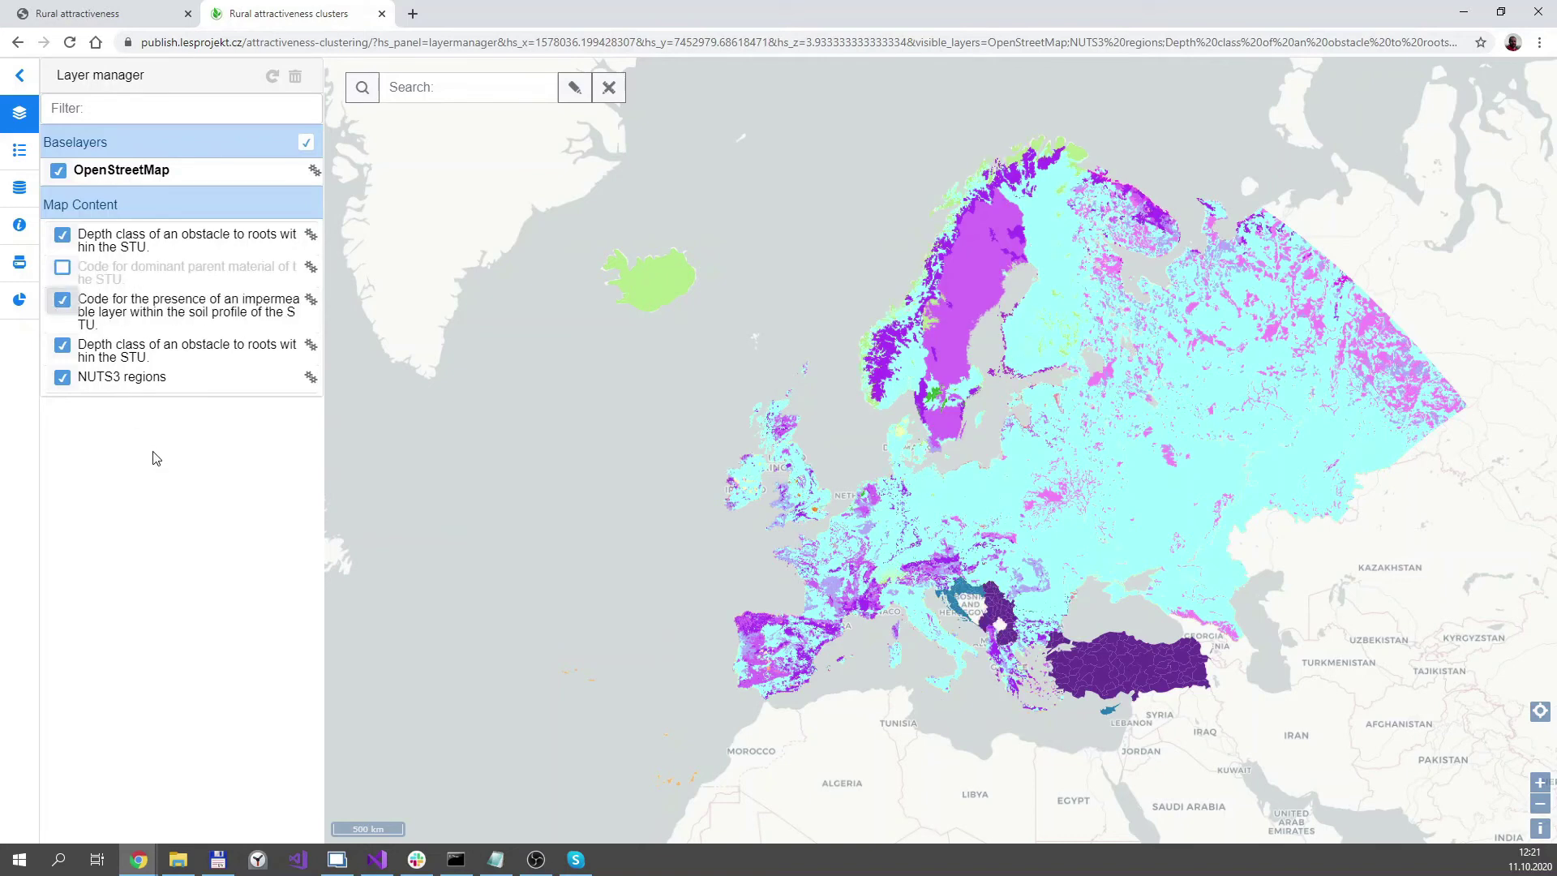
click(62, 235)
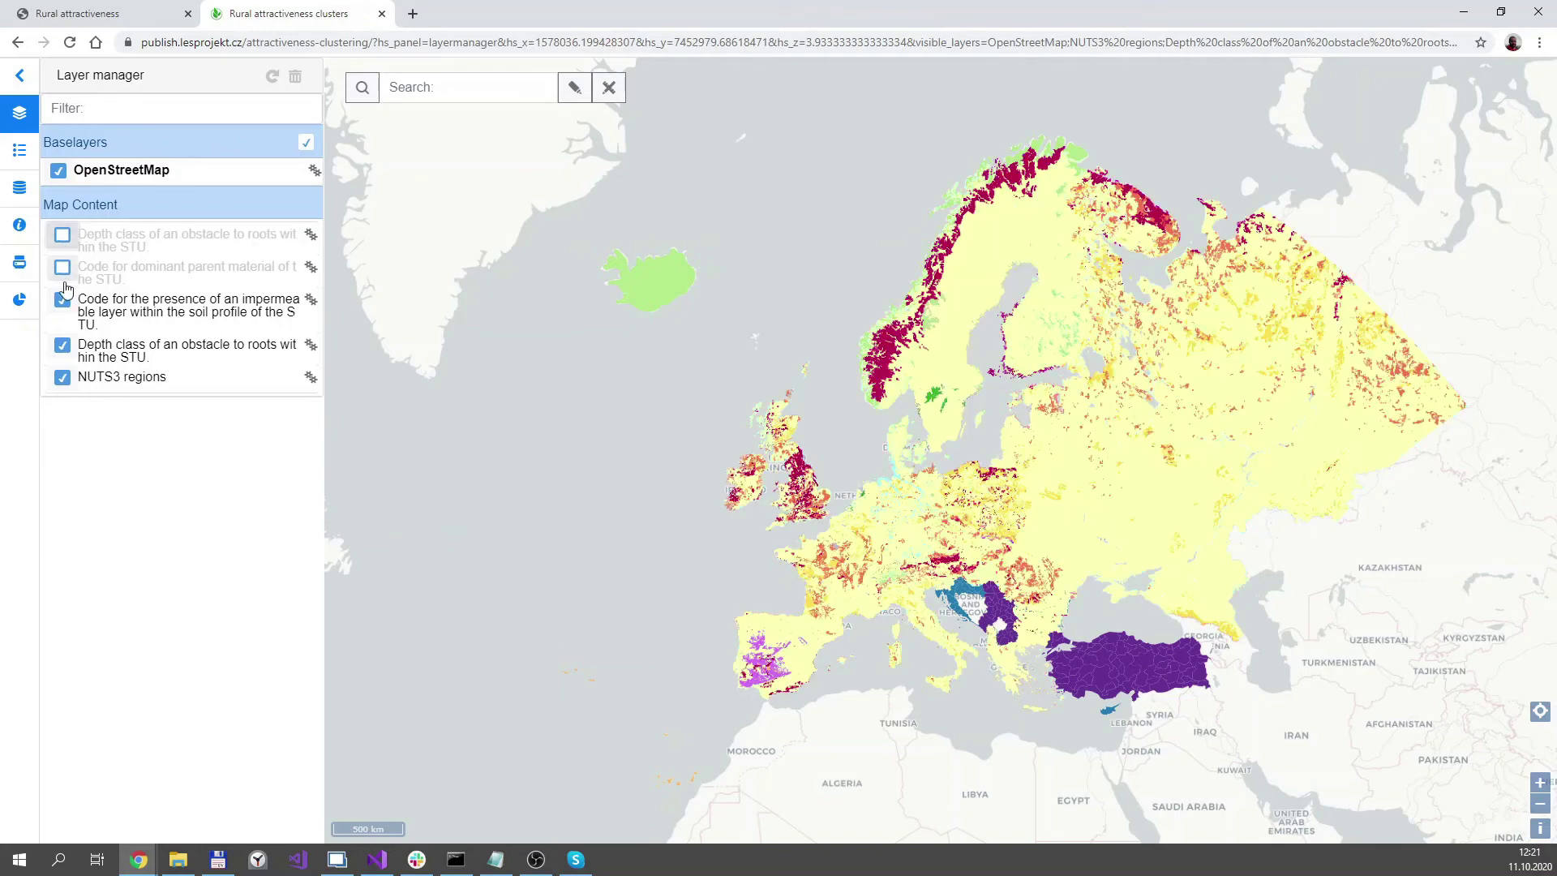
click(64, 301)
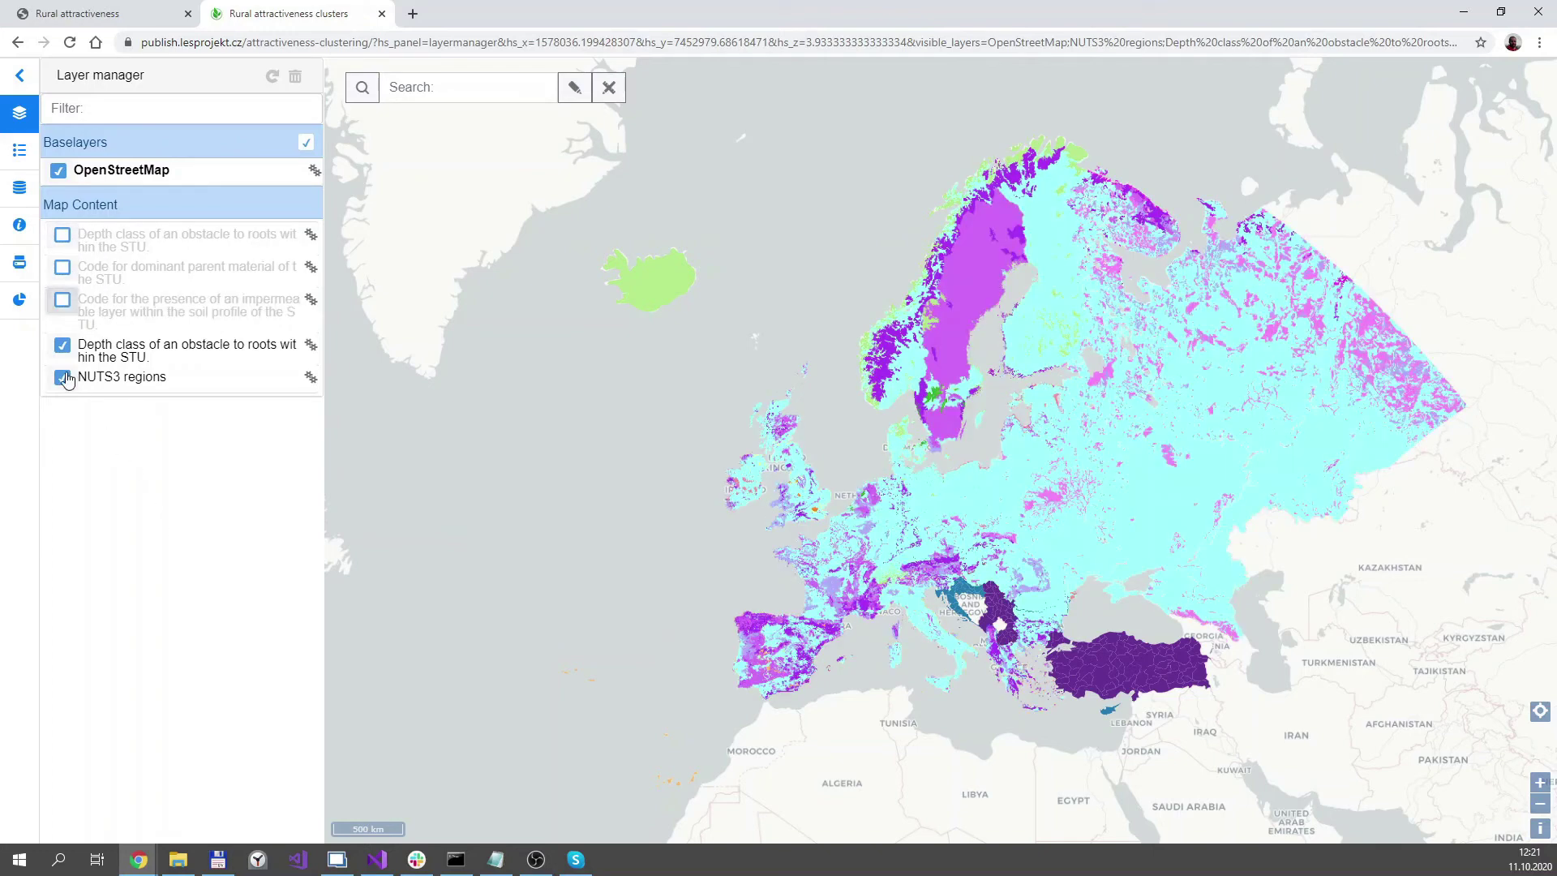
click(62, 345)
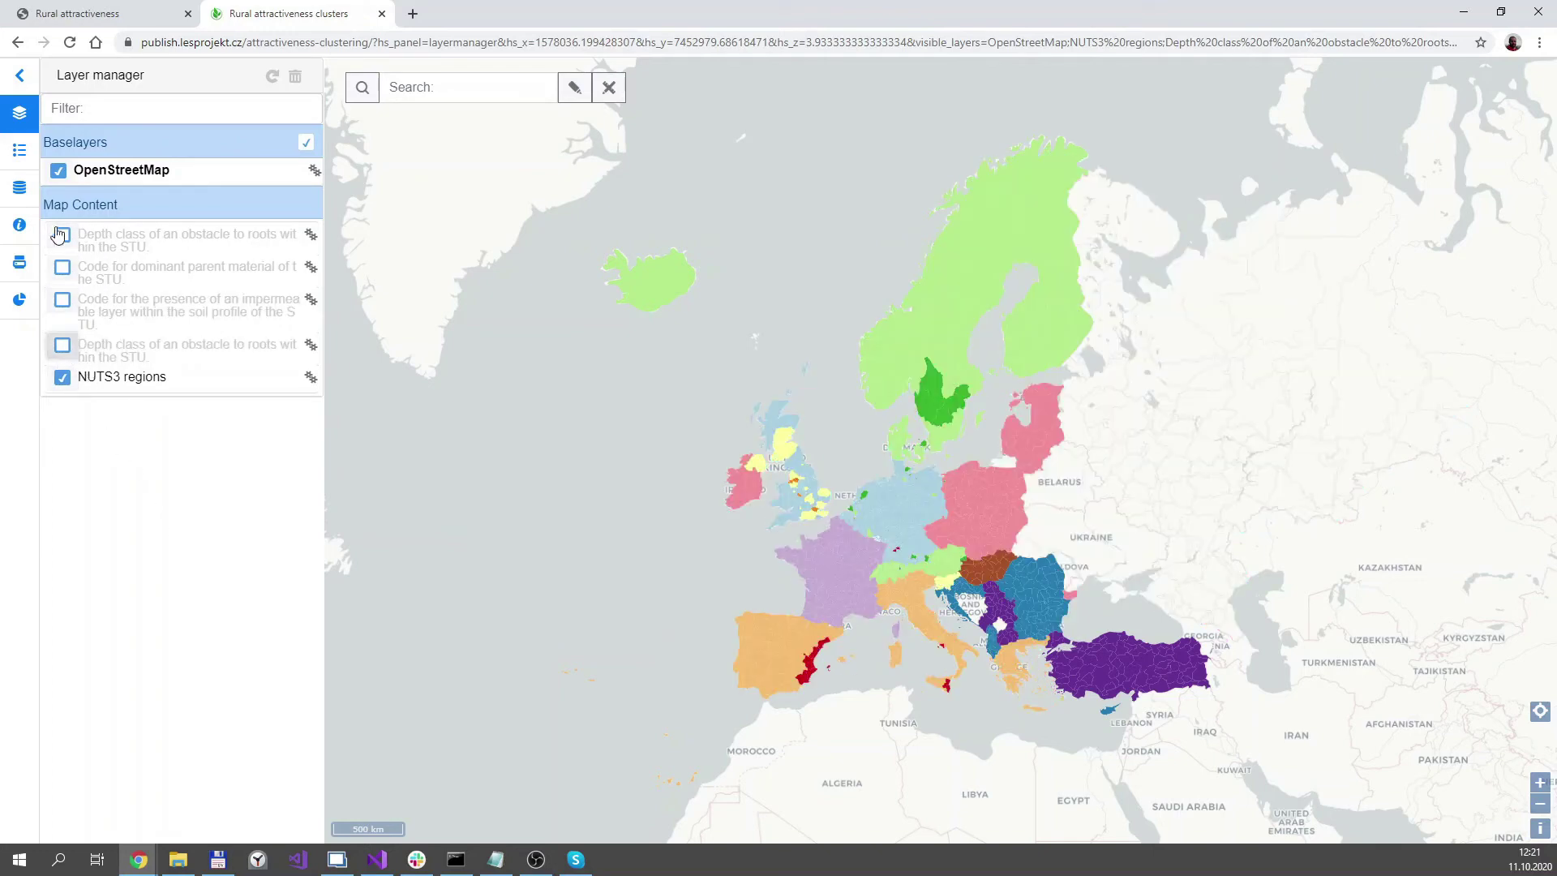
click(21, 188)
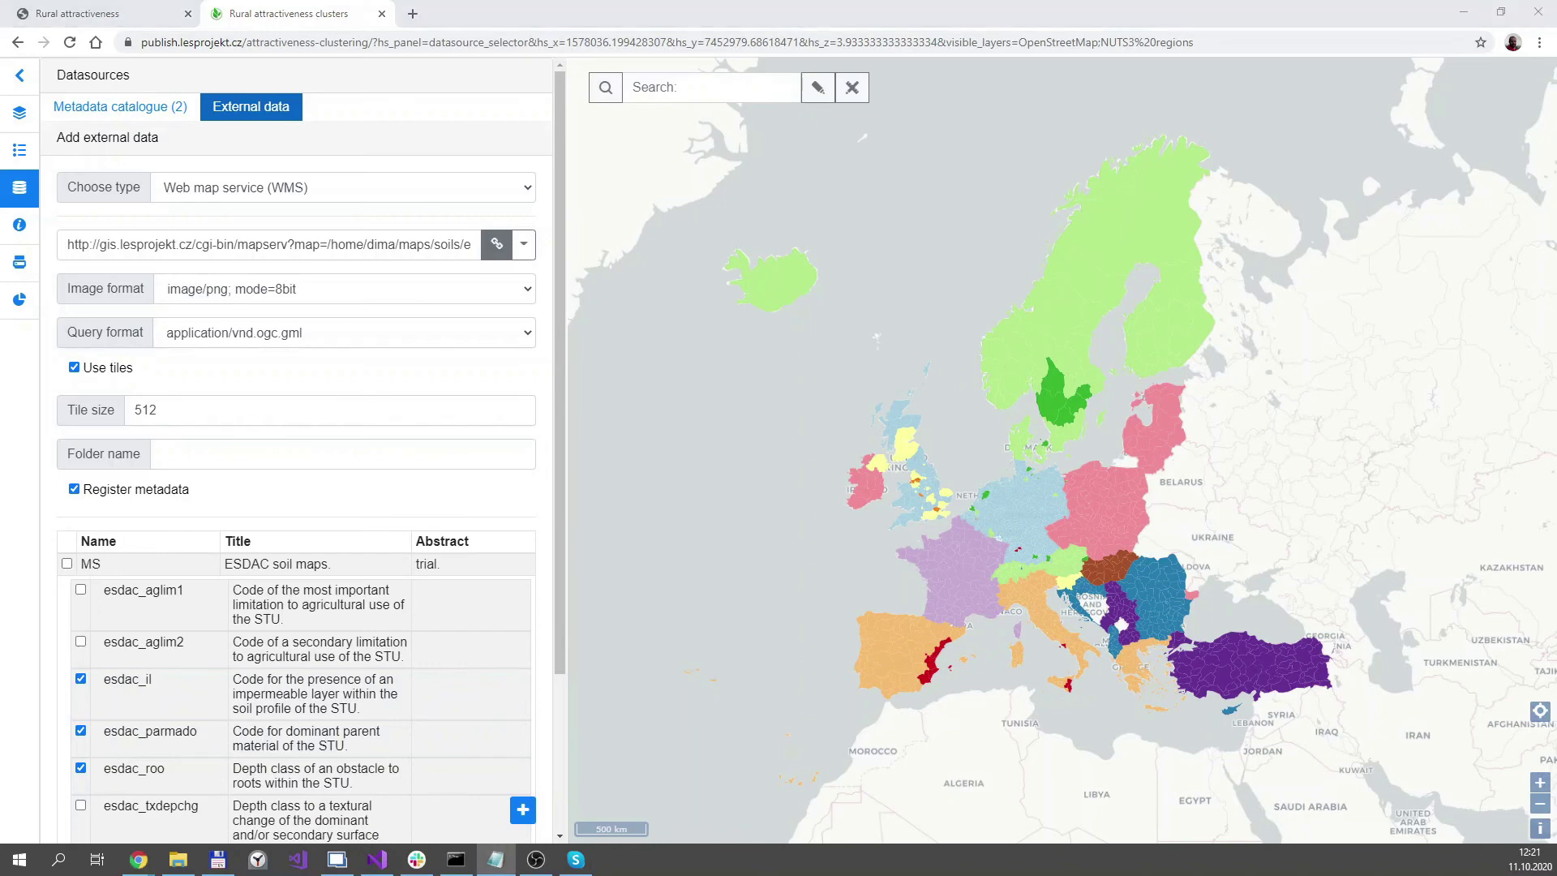
Step: Connect to the hub.lesprojekt.cz GeoServer WMS and add its covid_19_sld layer
triple_click(295, 248)
text(https://hub.lesprojekt.cz/geoserver/fzadrazil/wms)
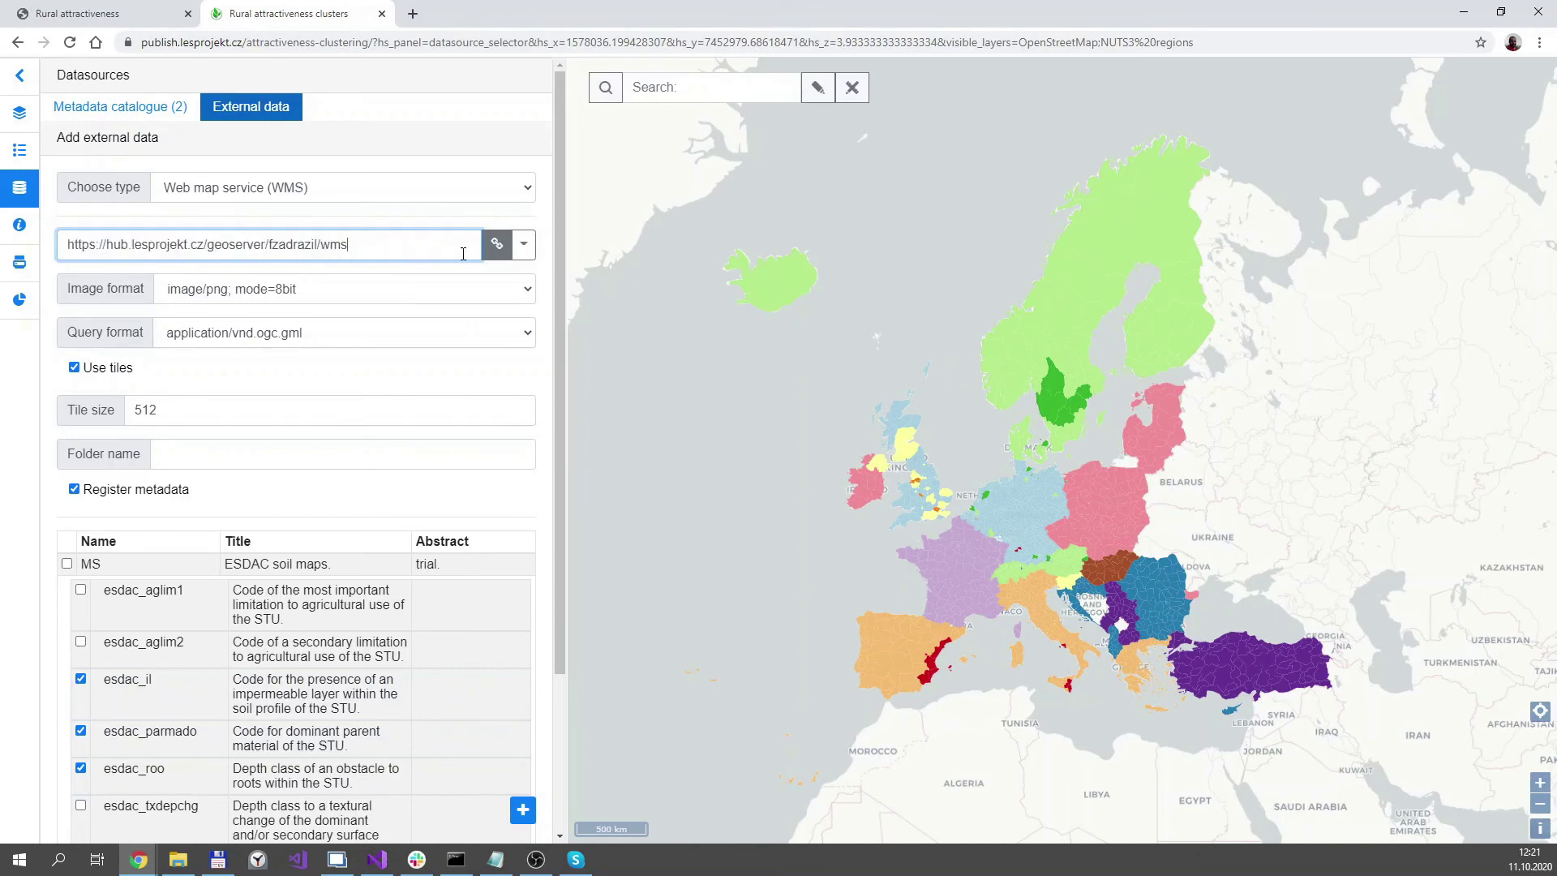
click(495, 245)
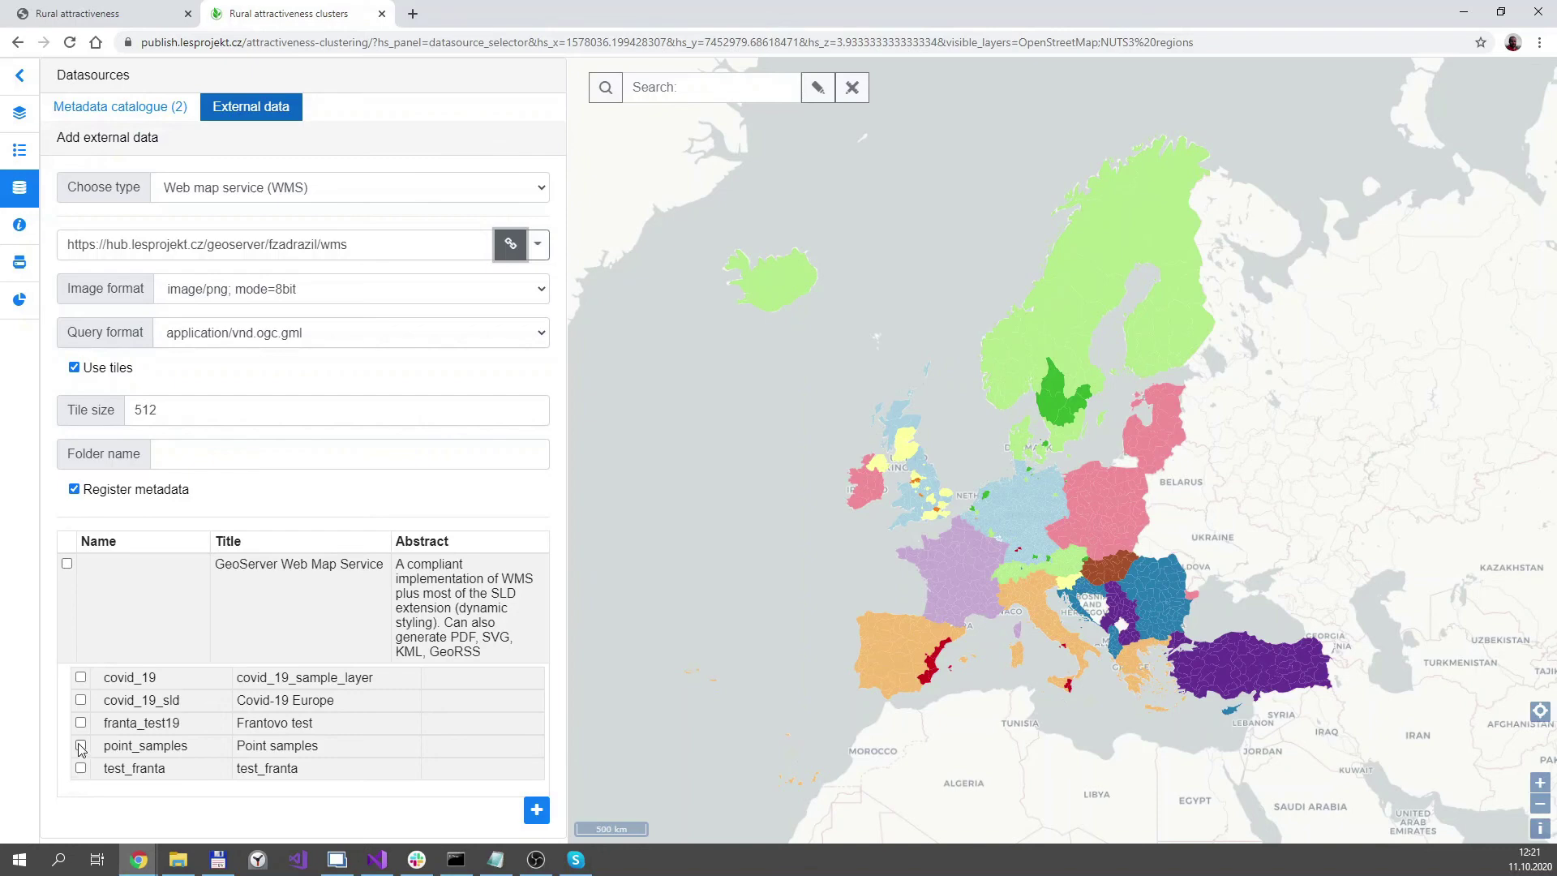
click(81, 701)
click(533, 814)
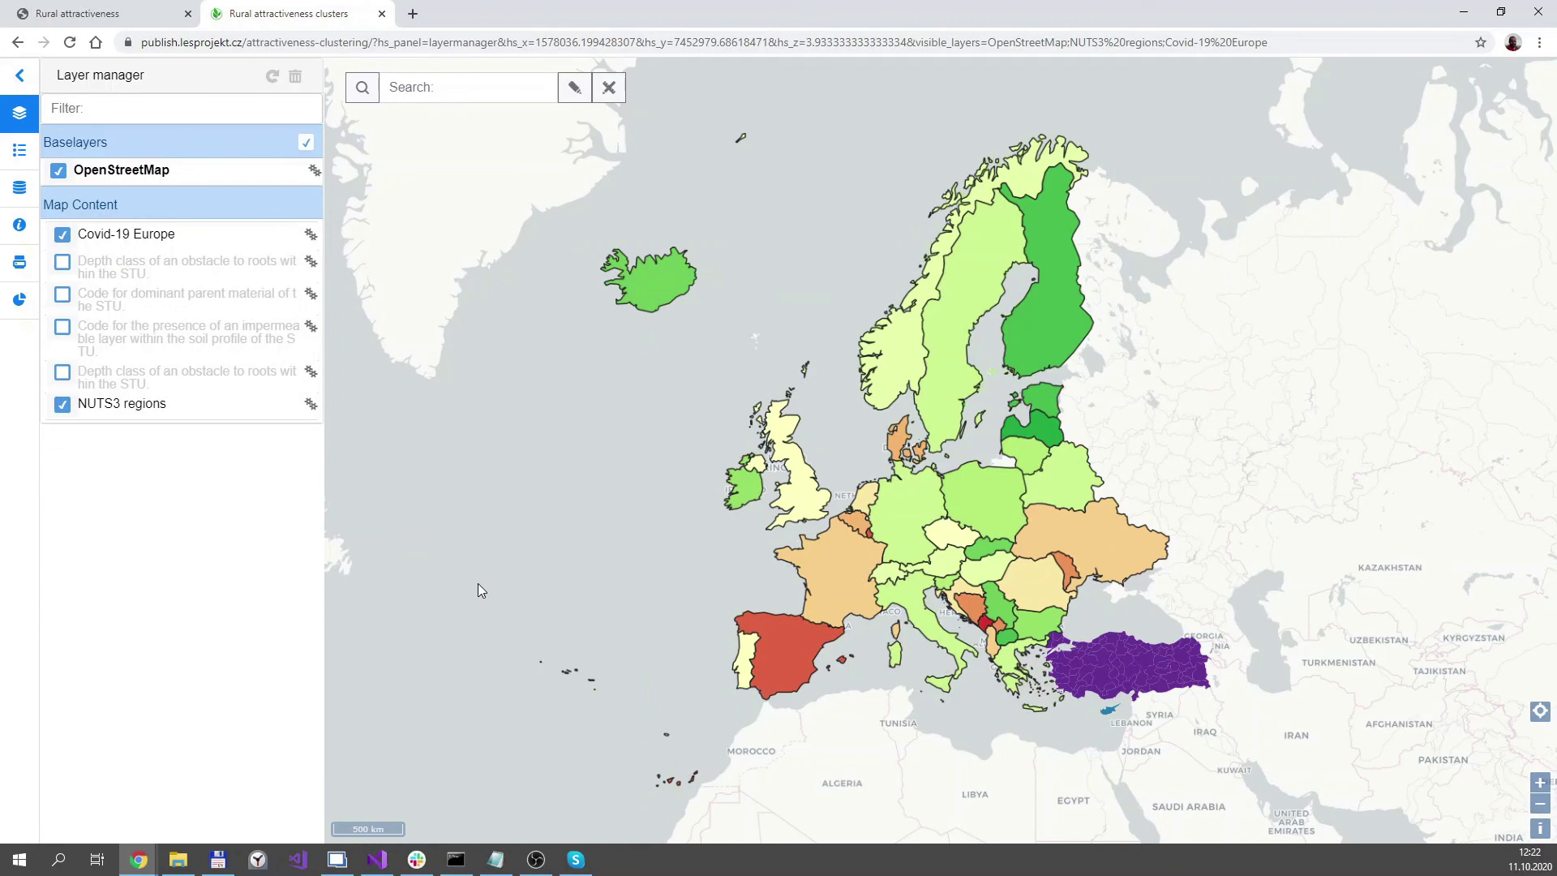
Step: Lower the Covid-19 Europe layer's opacity and follow its 'Metadata of service' link to geoserver.org
click(63, 235)
click(63, 235)
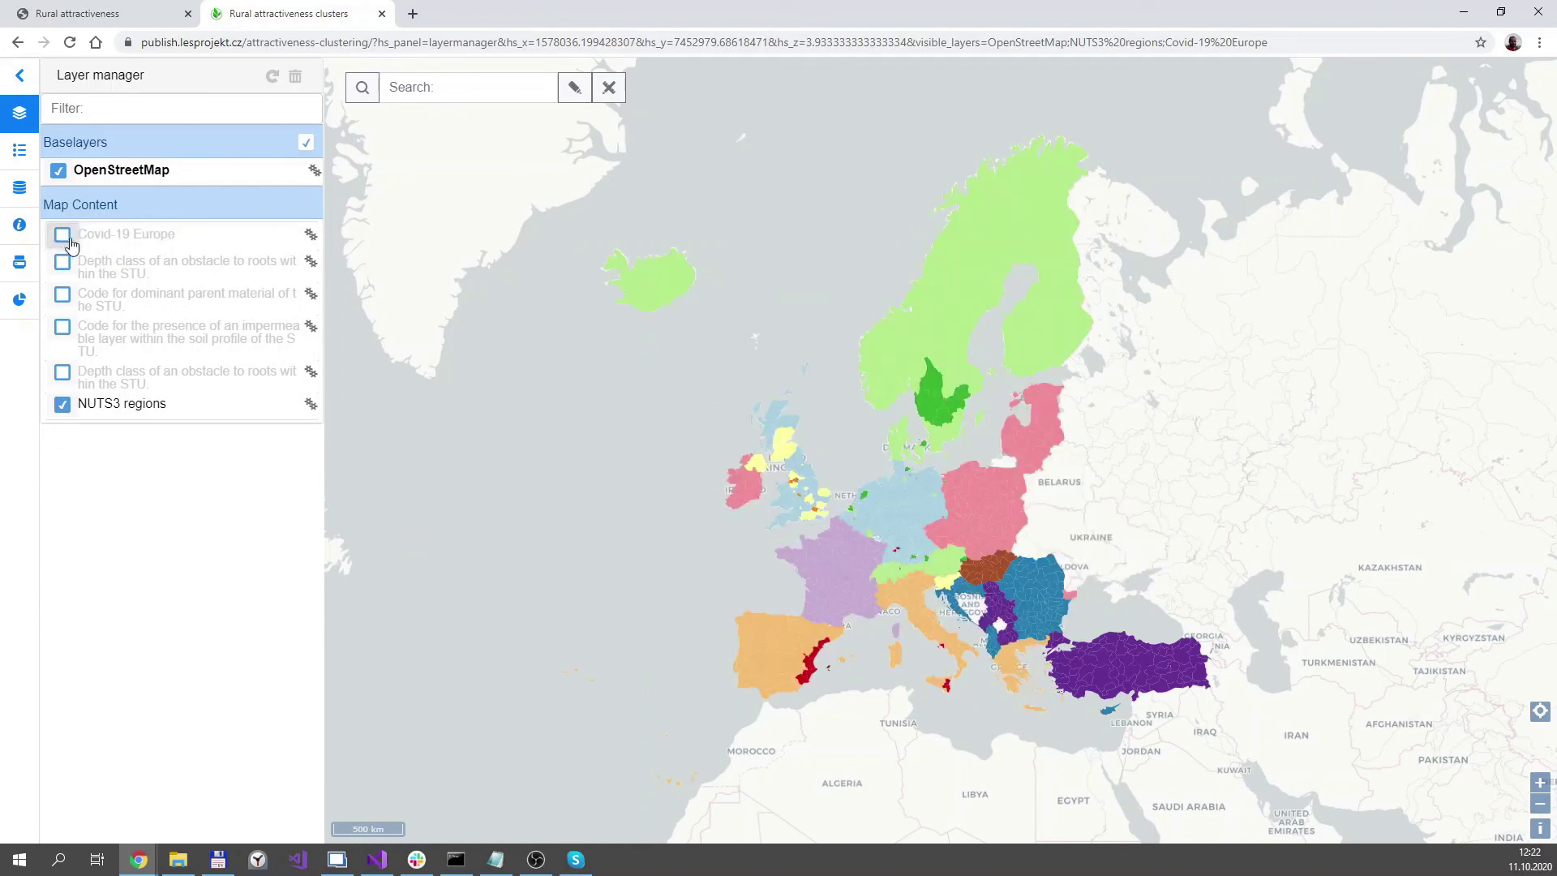
click(309, 237)
drag(296, 330, 231, 330)
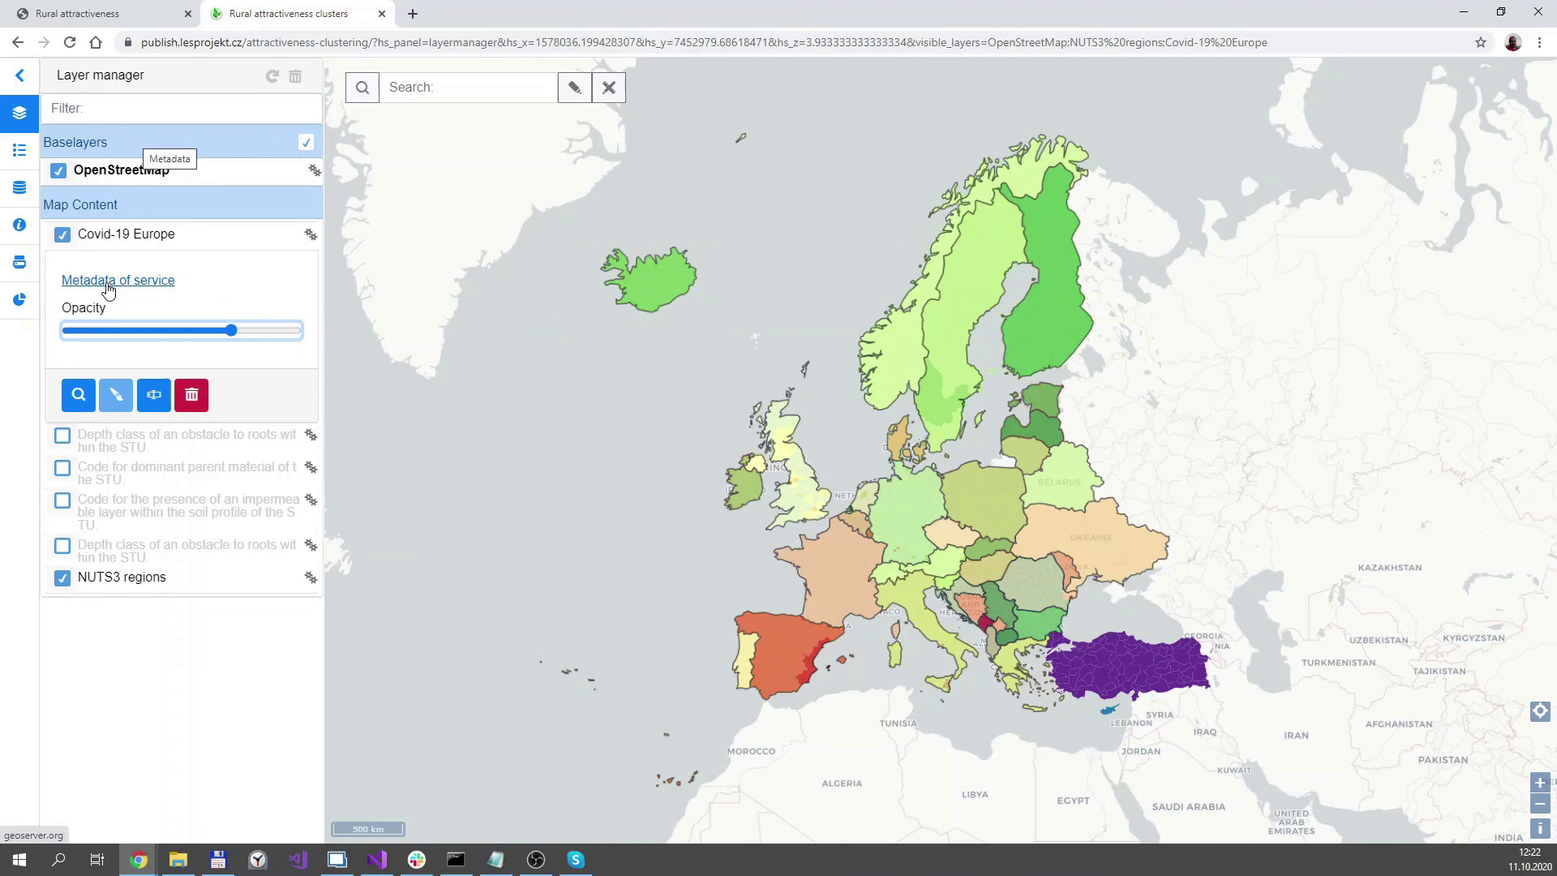
click(108, 284)
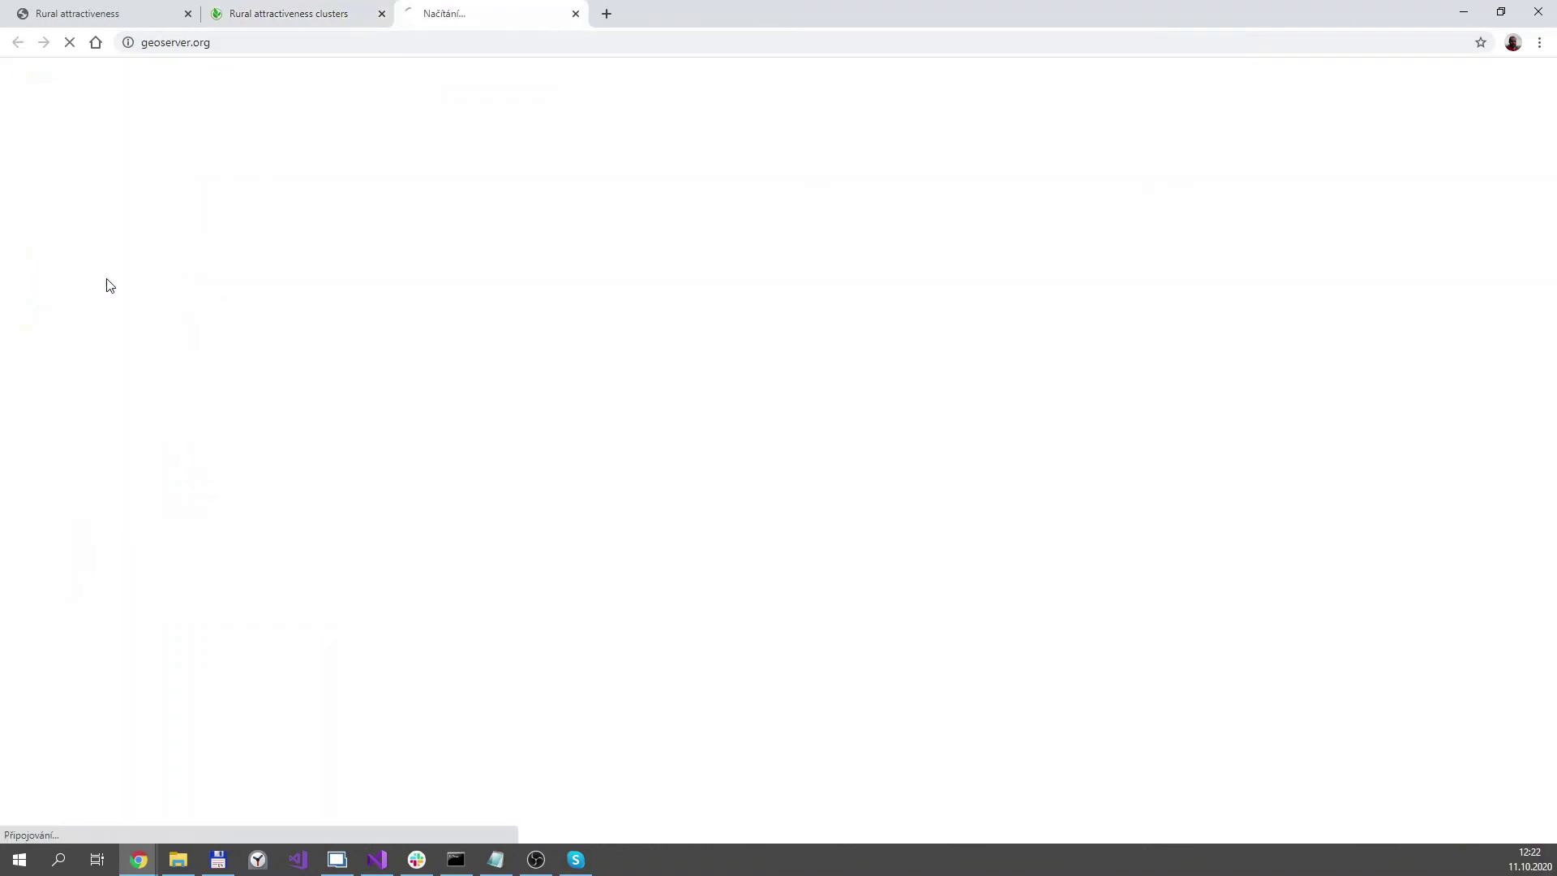
Step: Close the GeoServer browser tab to return to the cluster map
click(575, 16)
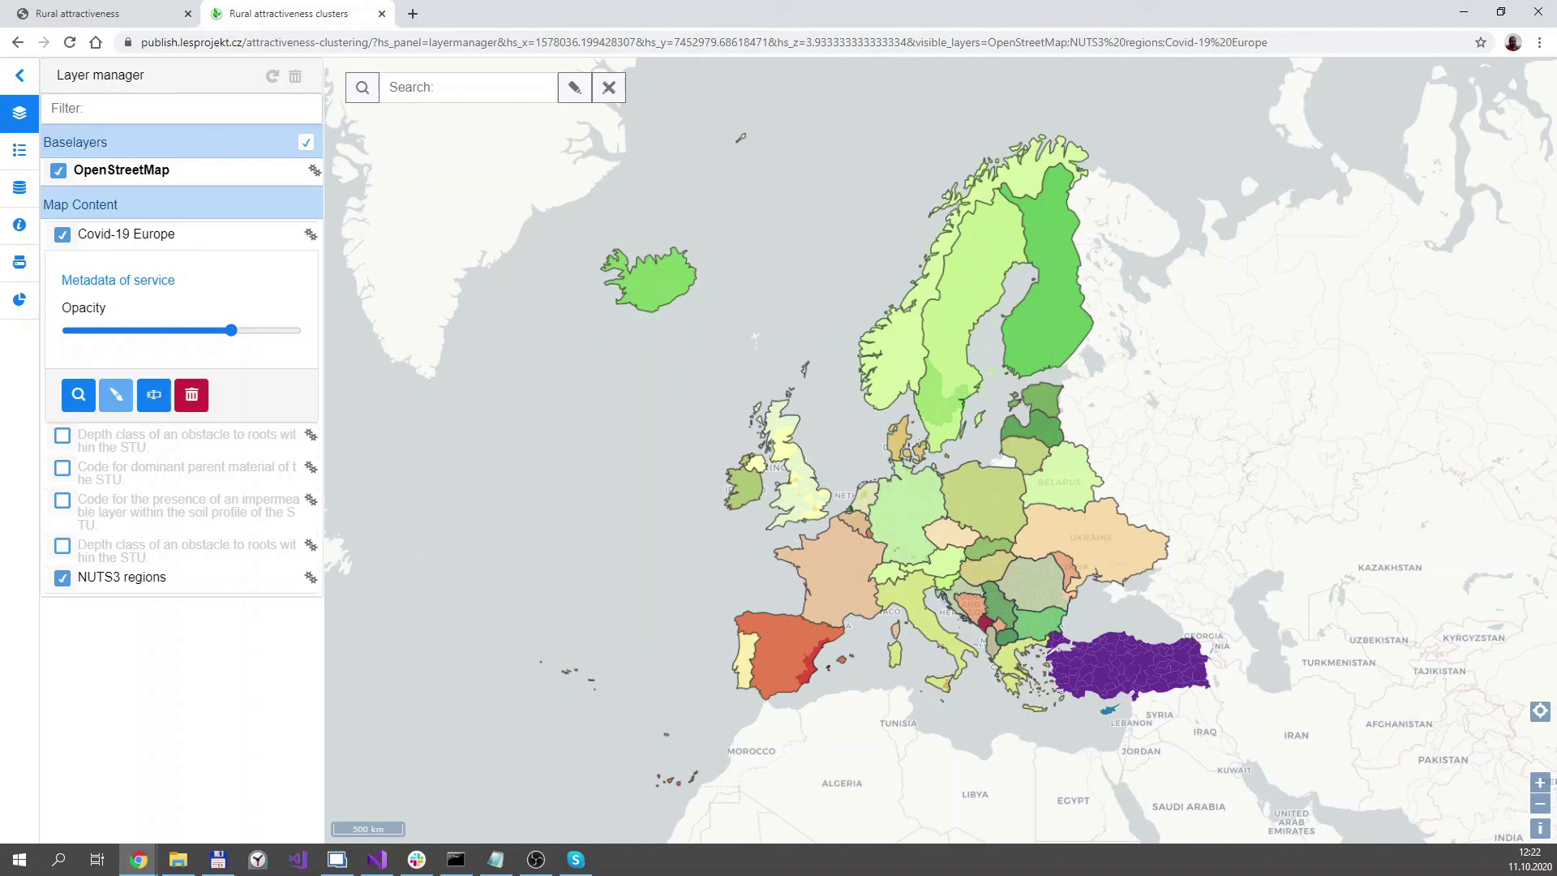
Step: In Datasources, switch the External data type to Shapefile to show the upload form
click(17, 199)
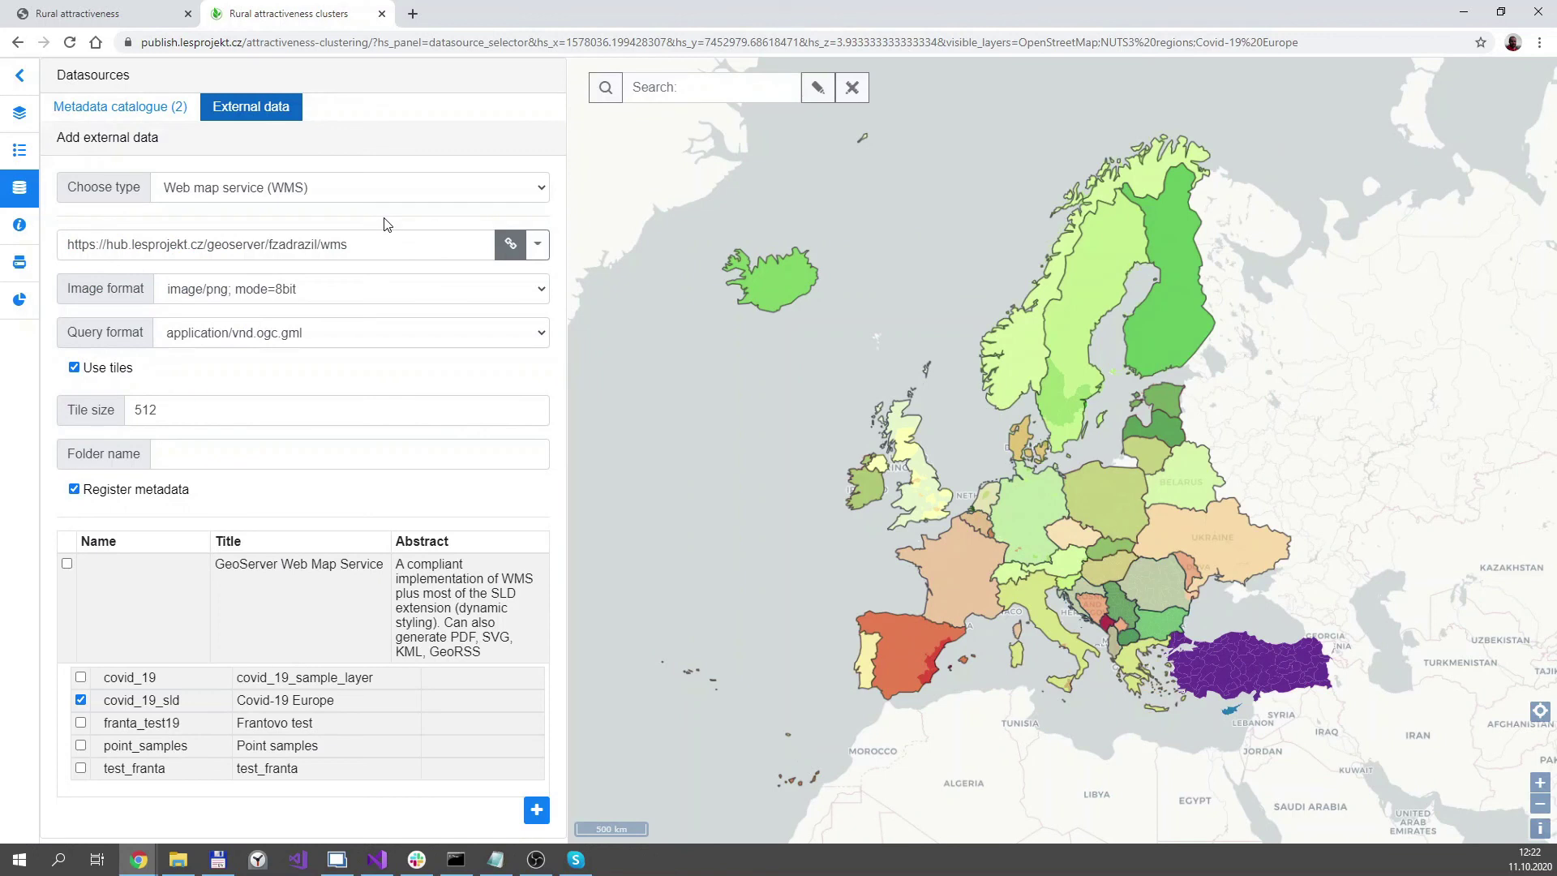
click(390, 189)
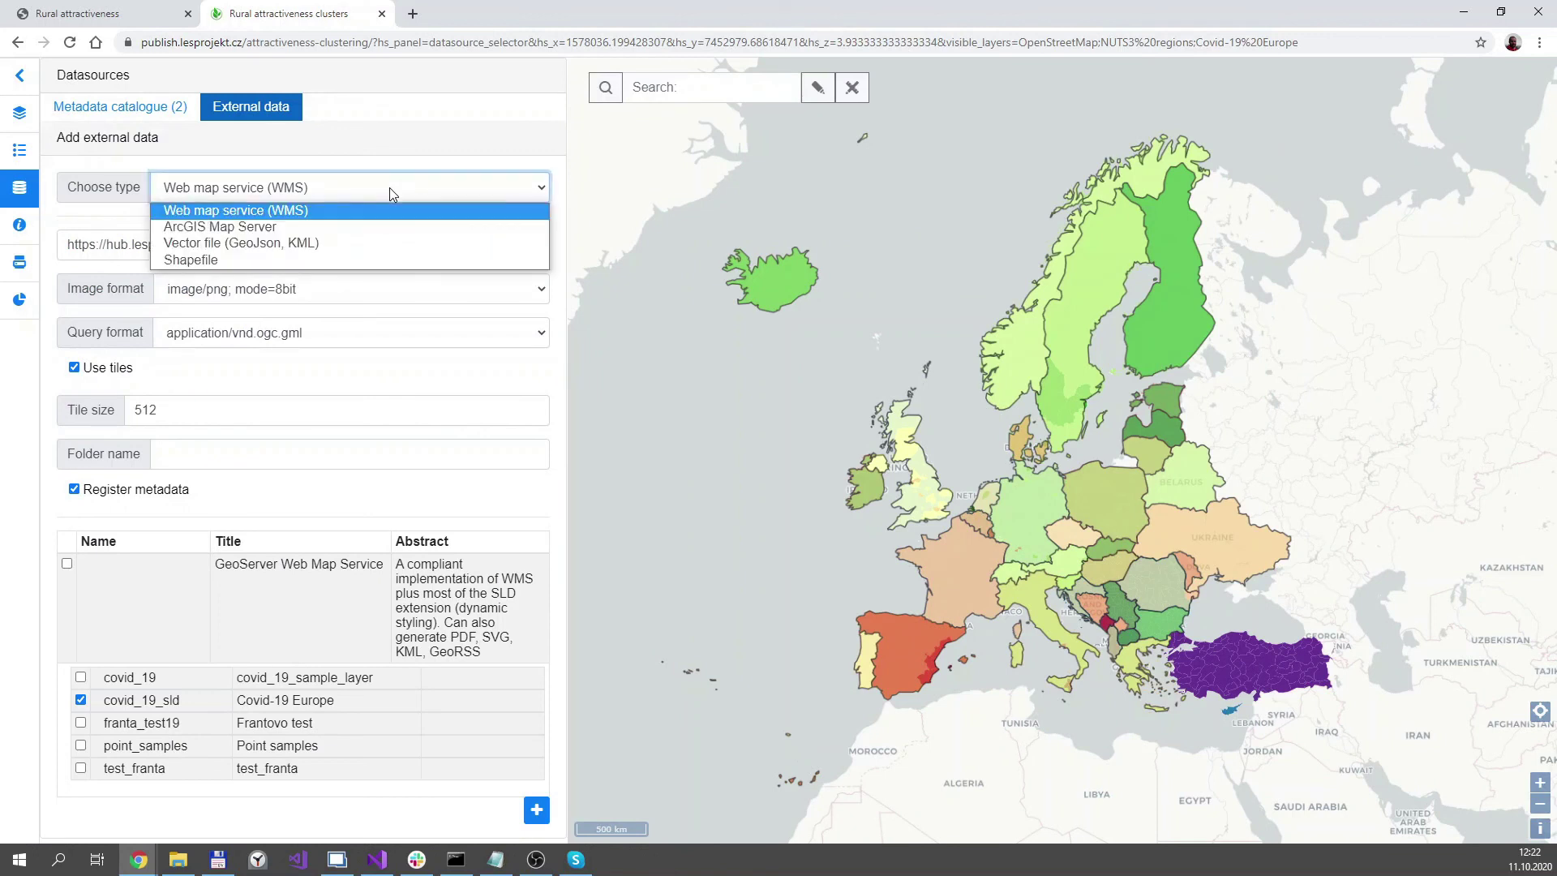
click(357, 261)
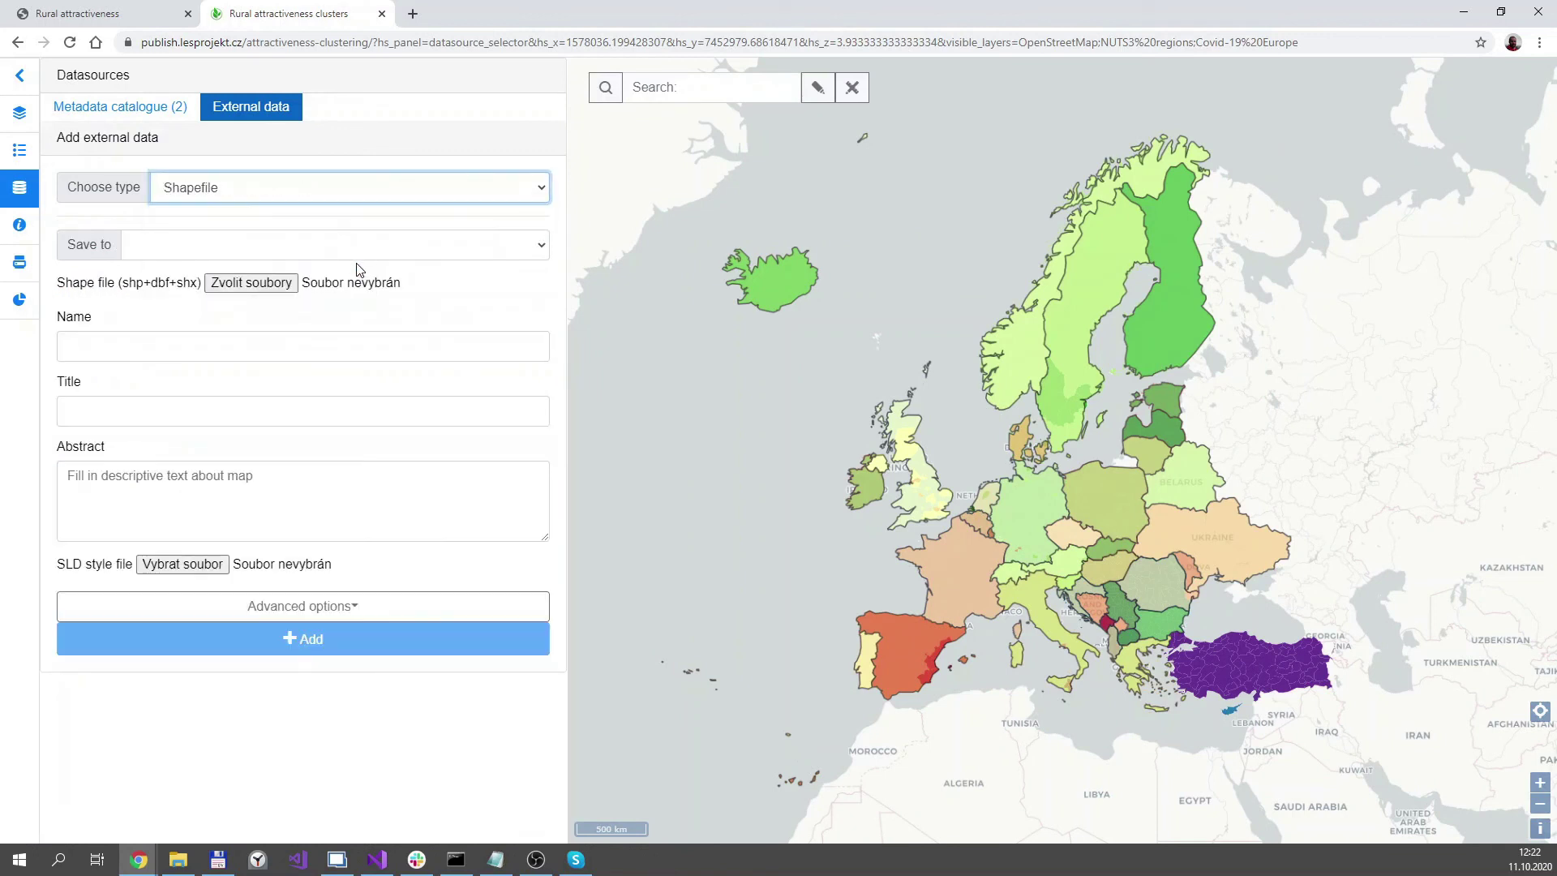